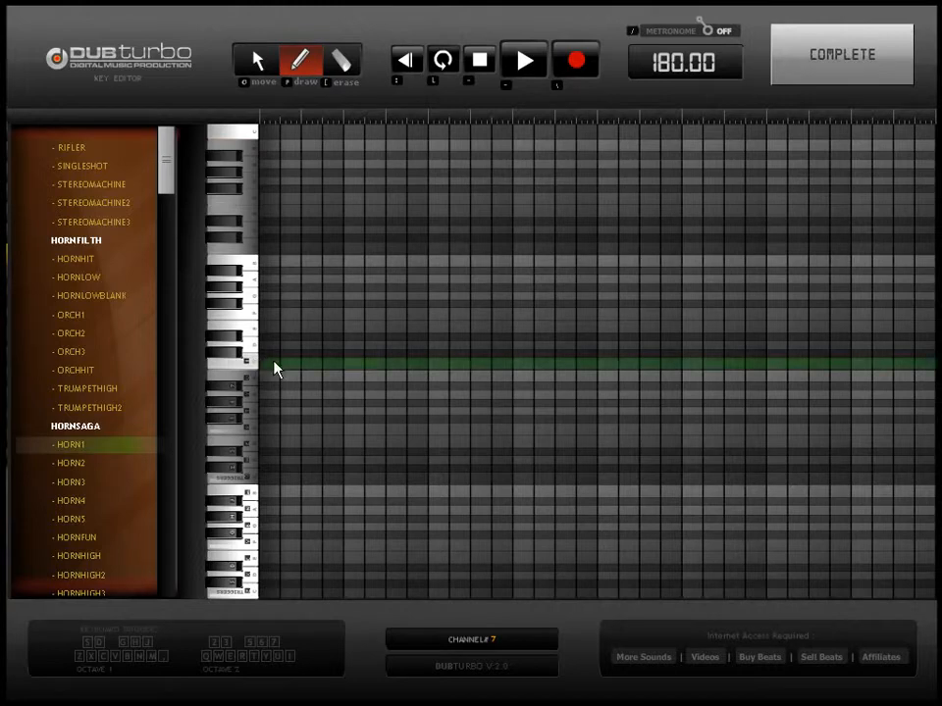
# Step: Draw three spaced C notes and a lower G# note near the end on channel 7, finish editing, and lower the channel's volume
pyautogui.click(276, 367)
pyautogui.click(706, 367)
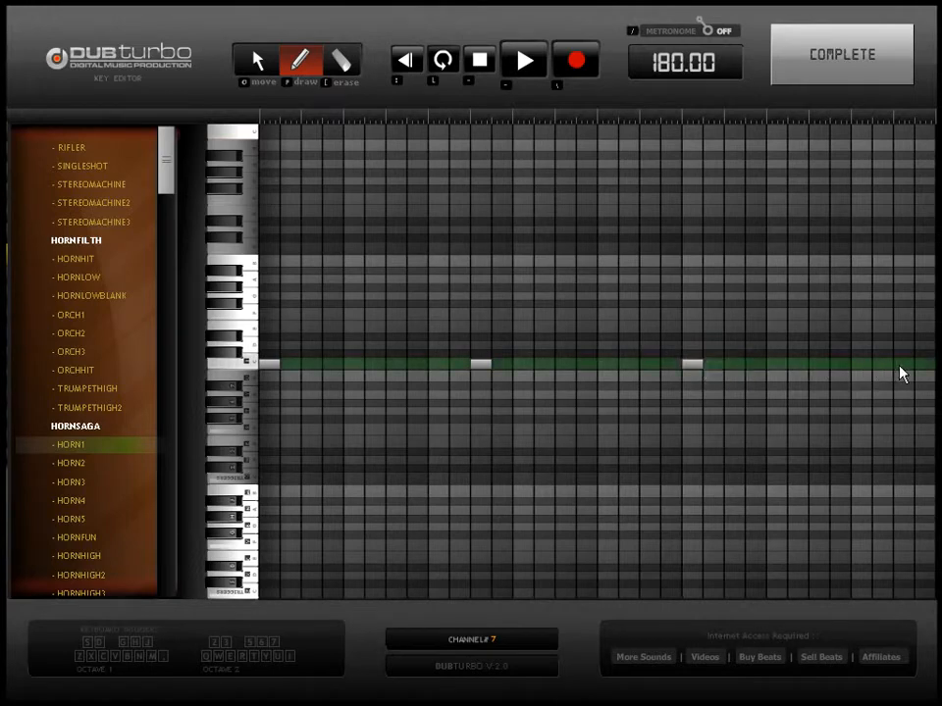
pyautogui.click(865, 408)
pyautogui.click(842, 59)
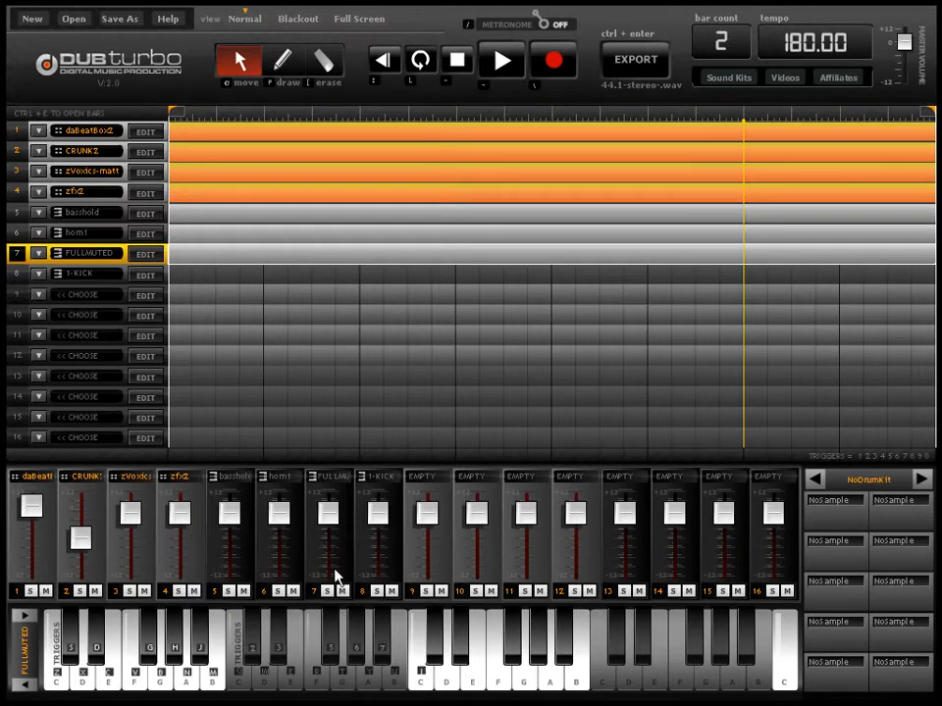
pyautogui.moveTo(328, 528); pyautogui.dragTo(331, 557)
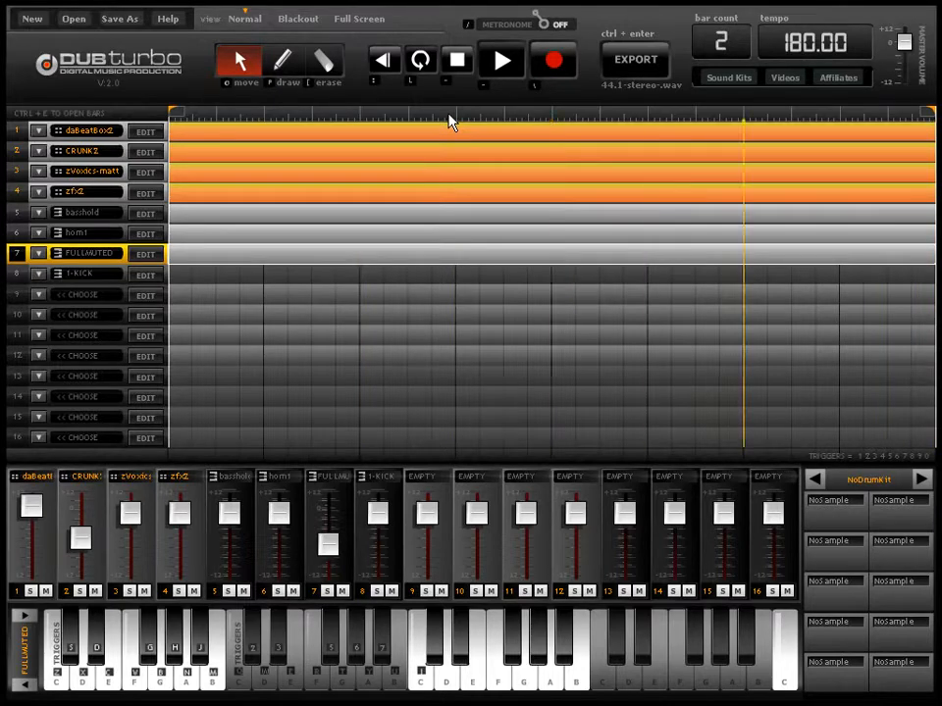
# Step: On channel 7, shift the second note two grid cells later and lower the last note to the C an octave below the others
pyautogui.click(147, 256)
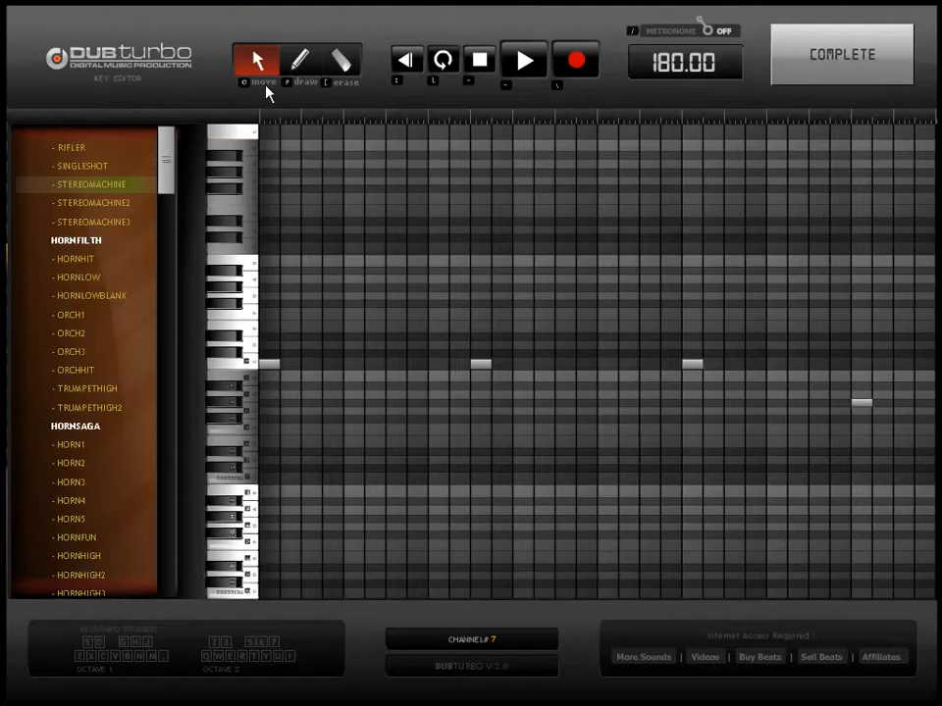
pyautogui.moveTo(482, 373); pyautogui.dragTo(521, 377)
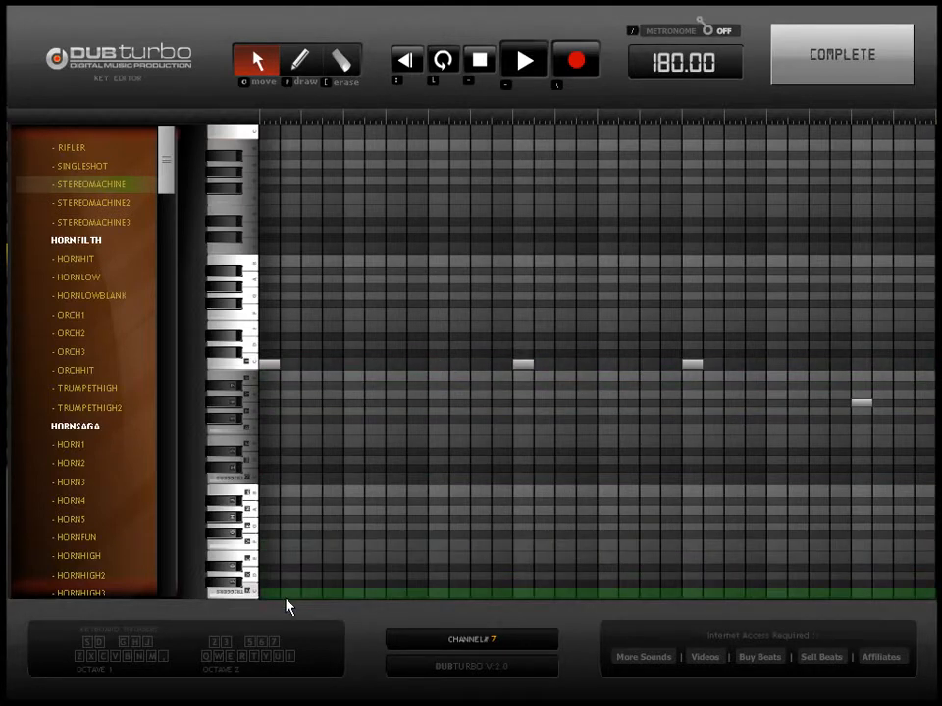
pyautogui.moveTo(860, 406); pyautogui.dragTo(865, 437)
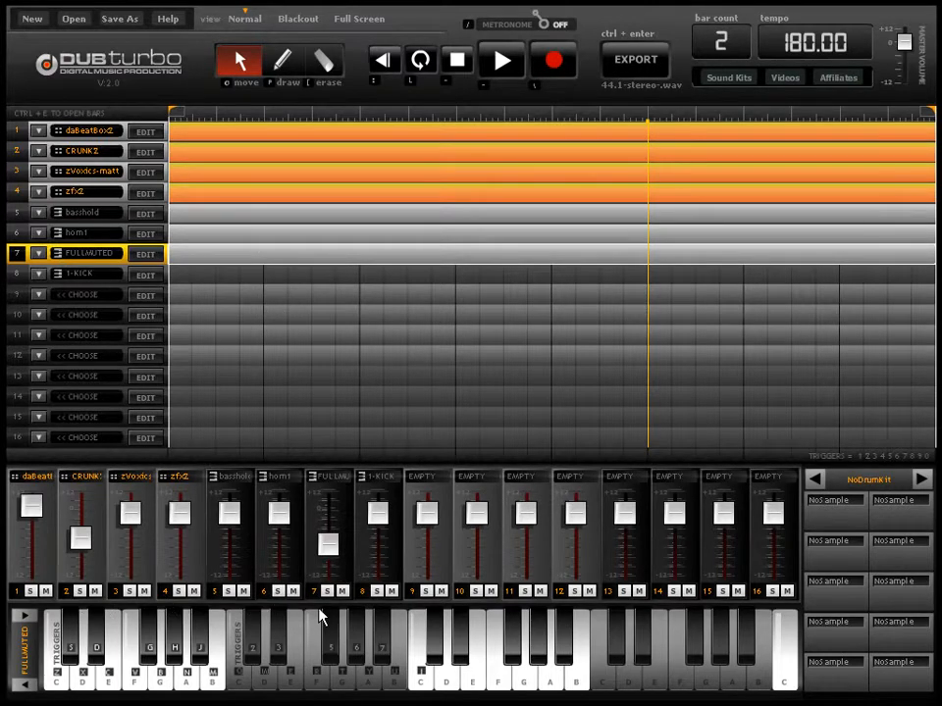
# Step: Toggle the mutes on channels 1 to 4 to audition the beat with and without individual drum kits
pyautogui.click(46, 592)
pyautogui.click(96, 591)
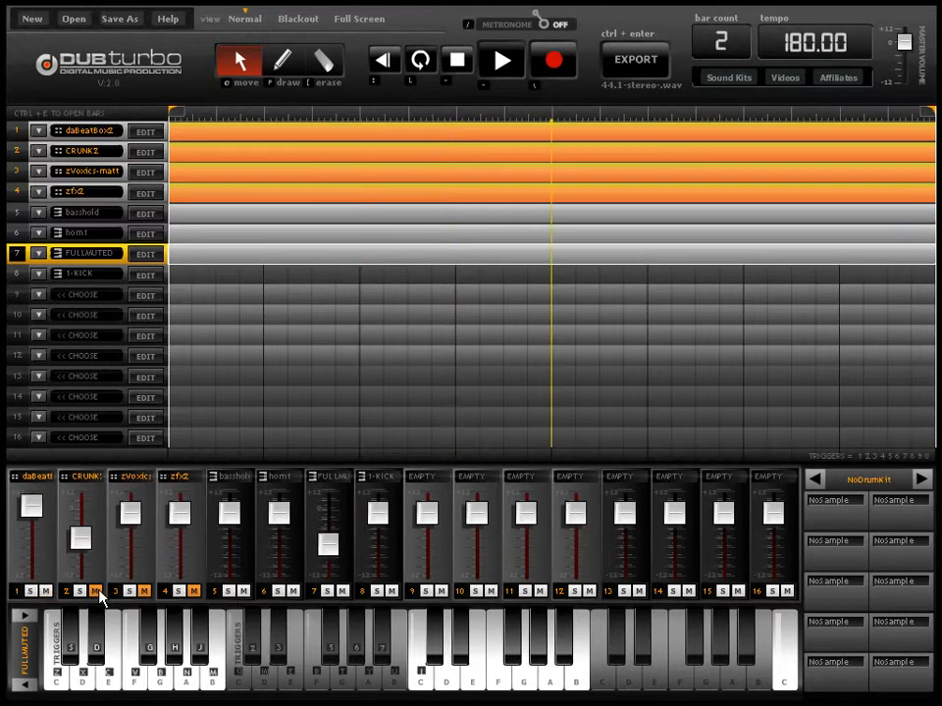
pyautogui.click(95, 592)
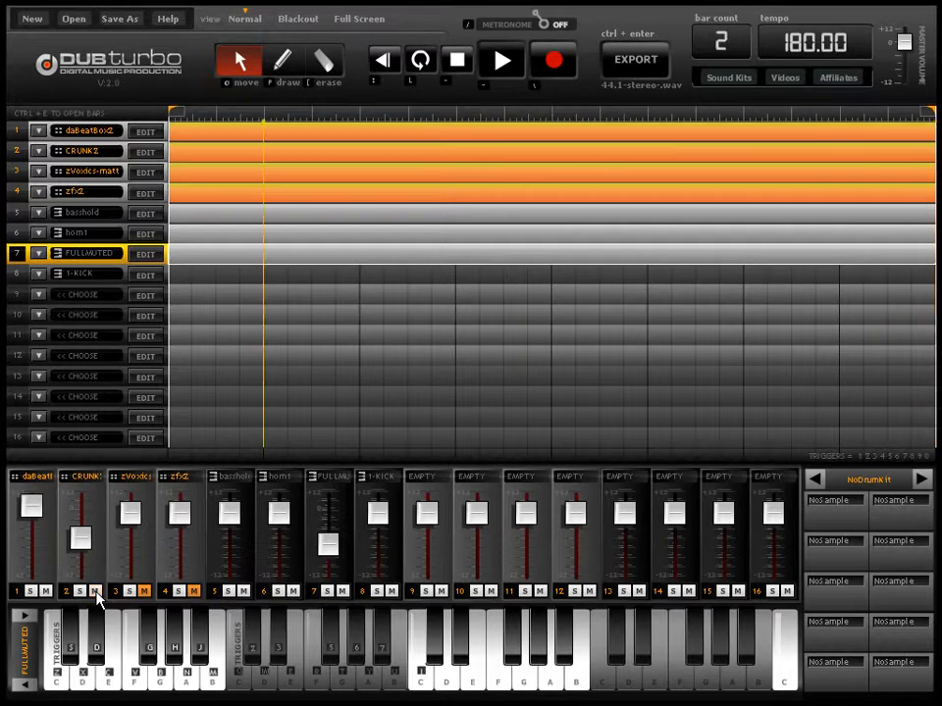
pyautogui.click(144, 593)
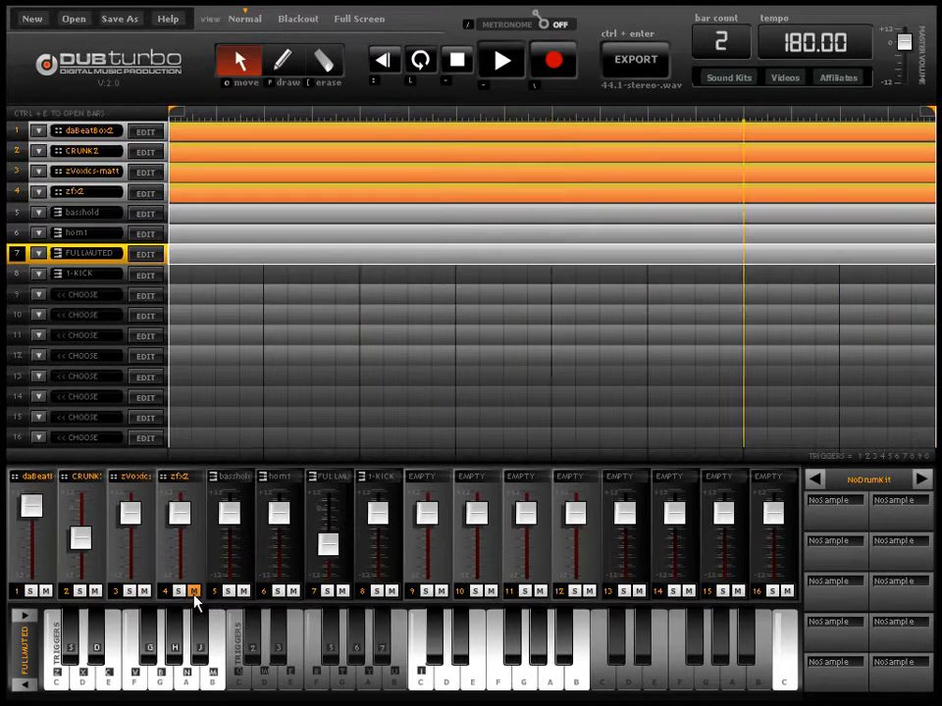
pyautogui.click(145, 591)
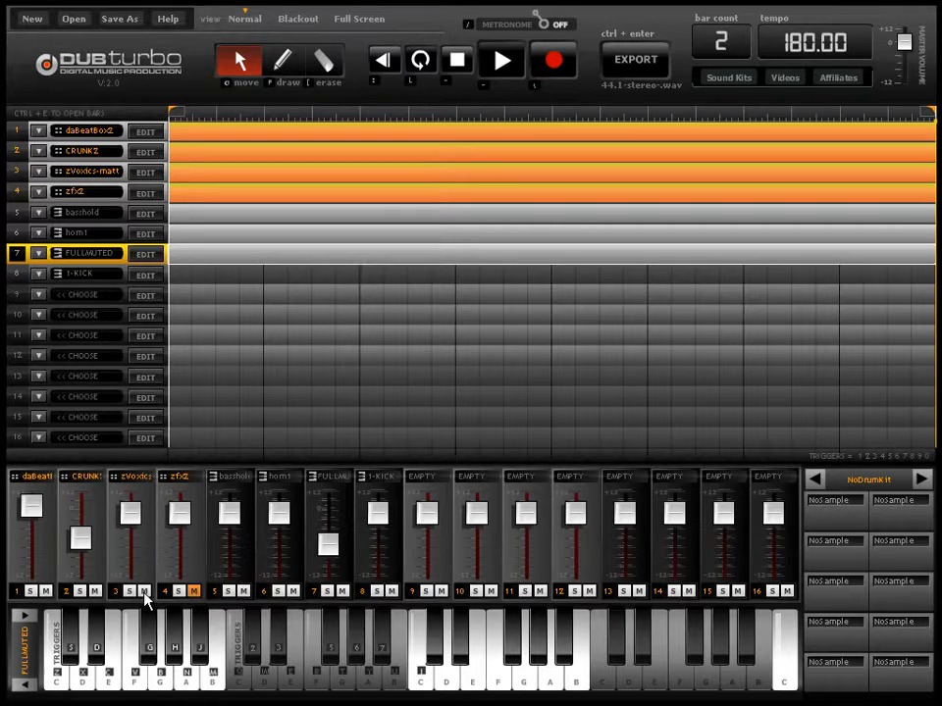
pyautogui.click(194, 592)
# Step: Mute the basshold, horn1 and FULLMUTED channels along with the drum channels, so that channels 1 to 7 are all muted
pyautogui.click(243, 592)
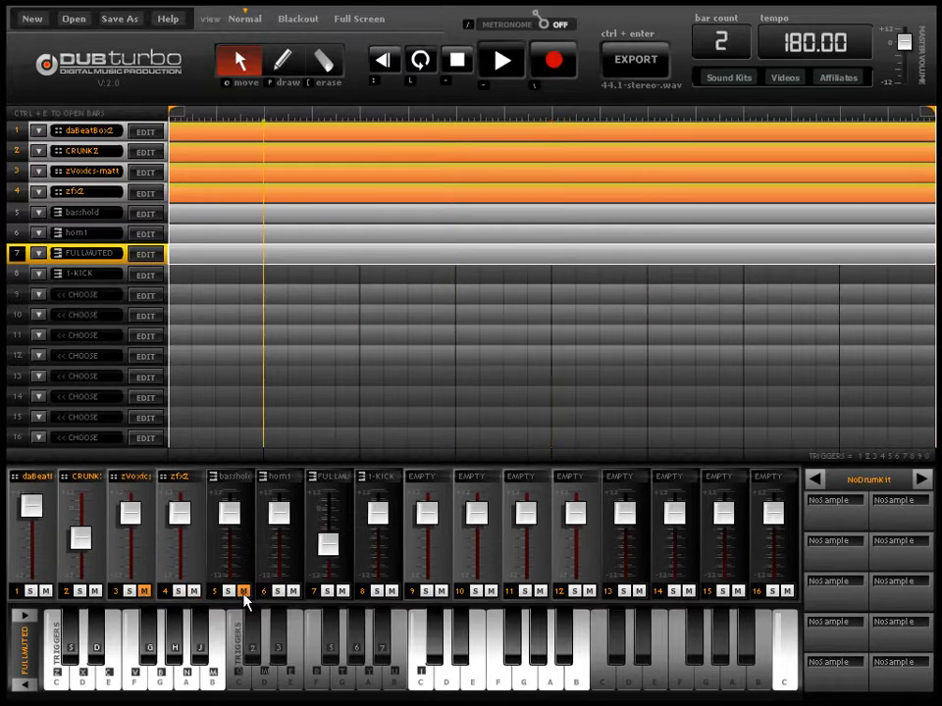
pyautogui.click(292, 593)
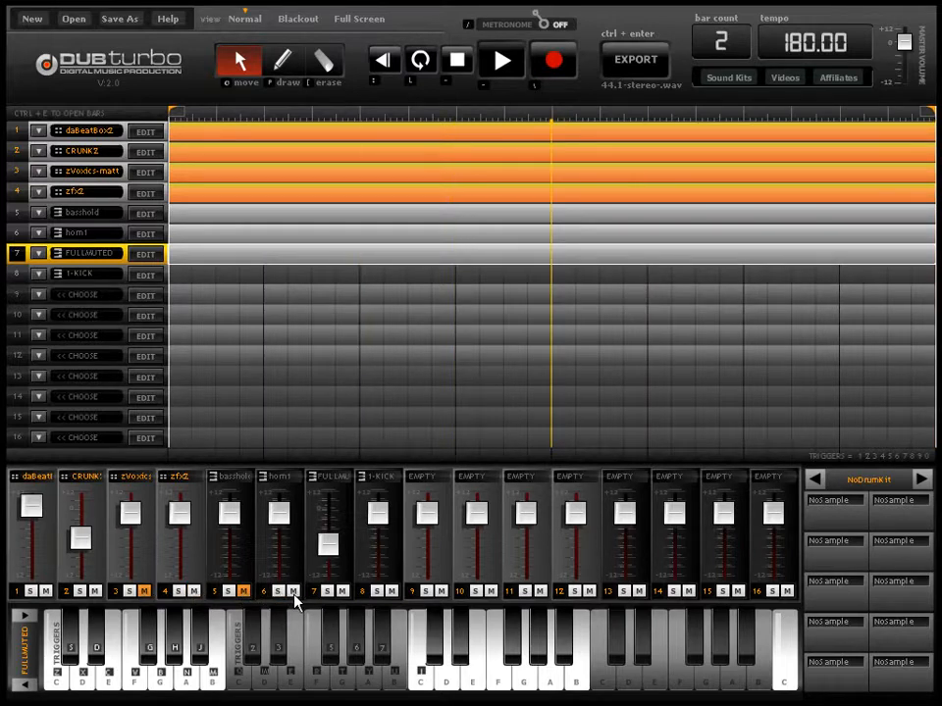
pyautogui.click(343, 593)
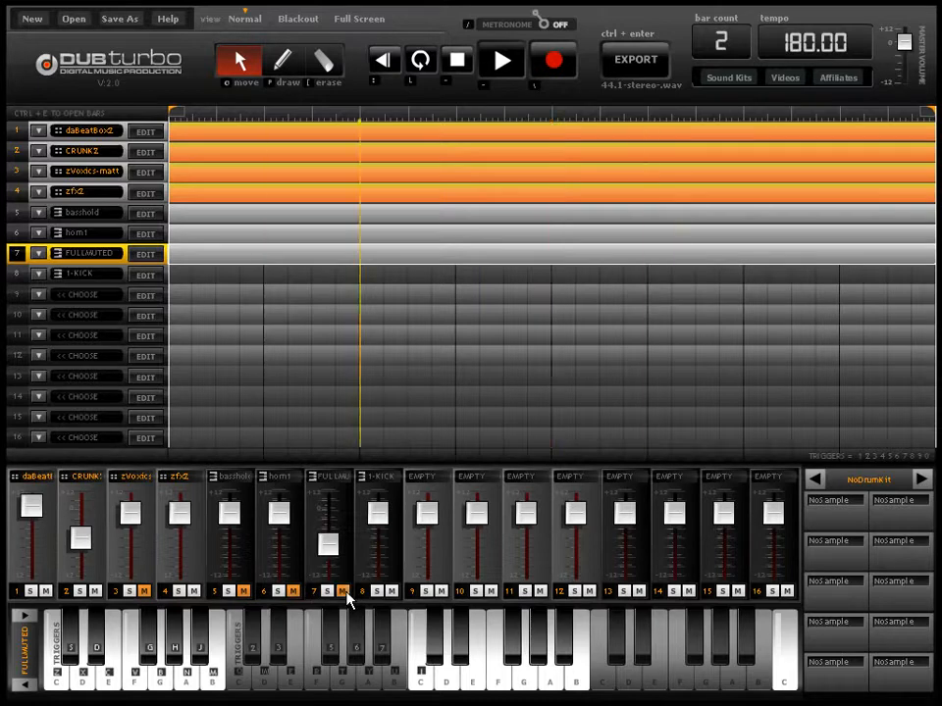
pyautogui.click(195, 592)
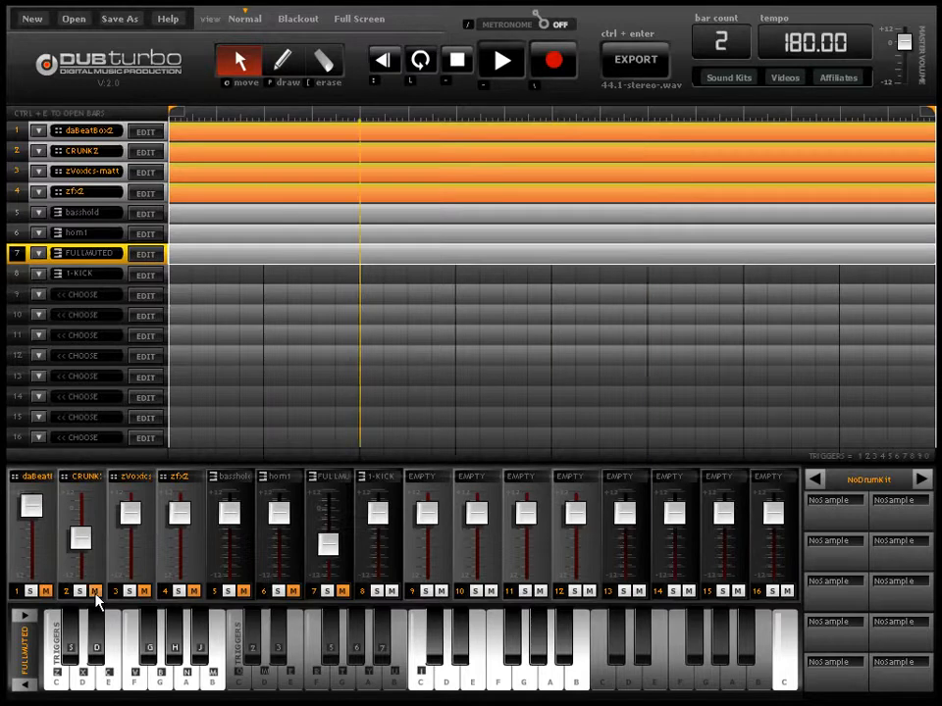
# Step: Unmute channels 7 down to 1 one after another to bring each part back into the mix
pyautogui.click(343, 593)
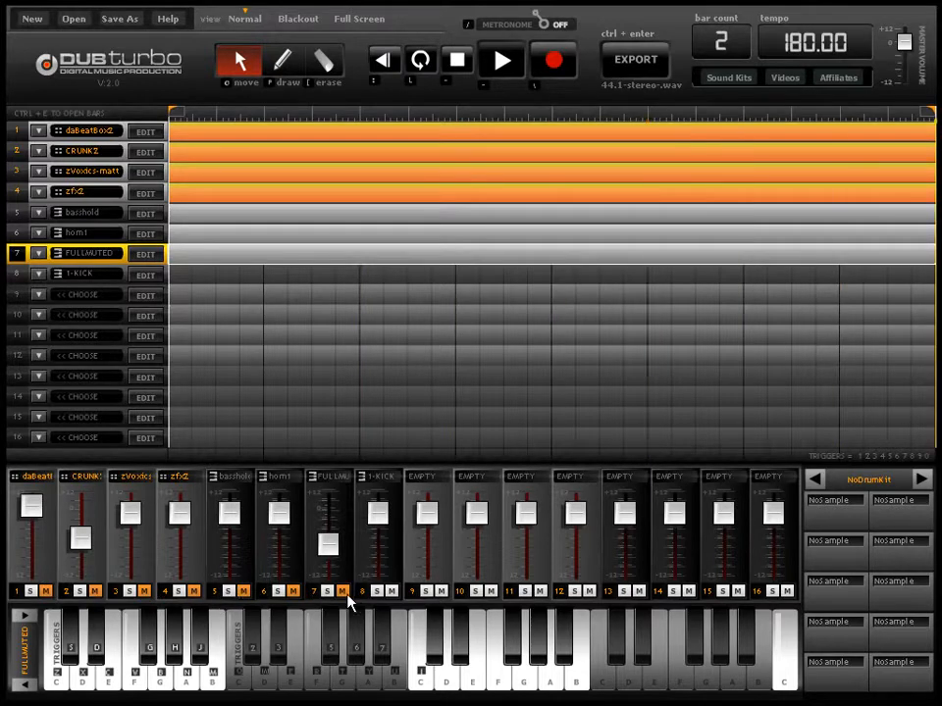
pyautogui.click(292, 592)
pyautogui.click(243, 592)
pyautogui.click(196, 592)
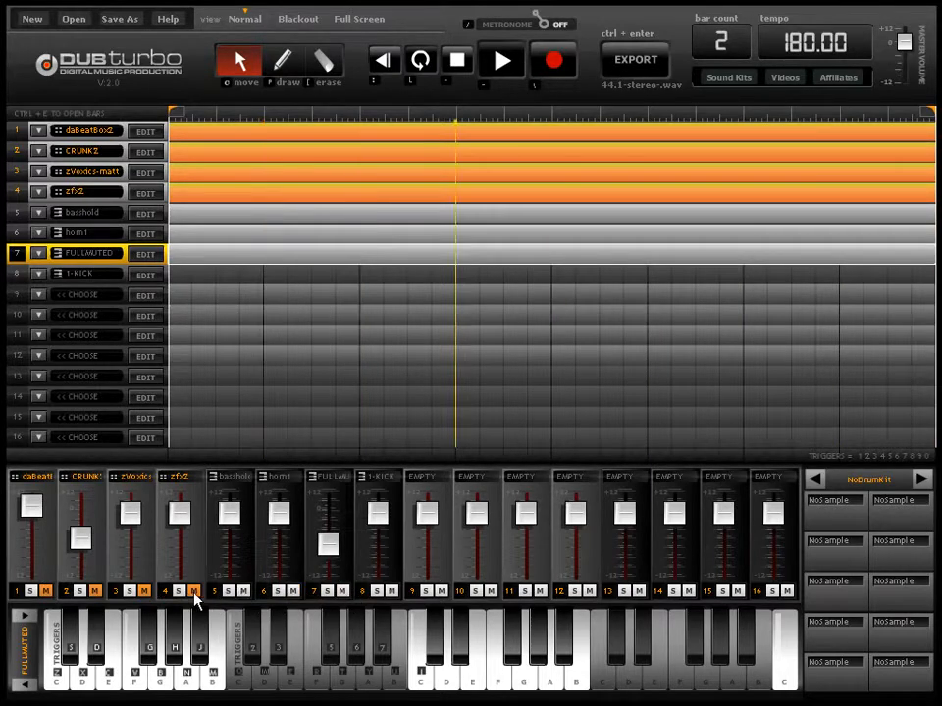
pyautogui.click(144, 593)
pyautogui.click(95, 593)
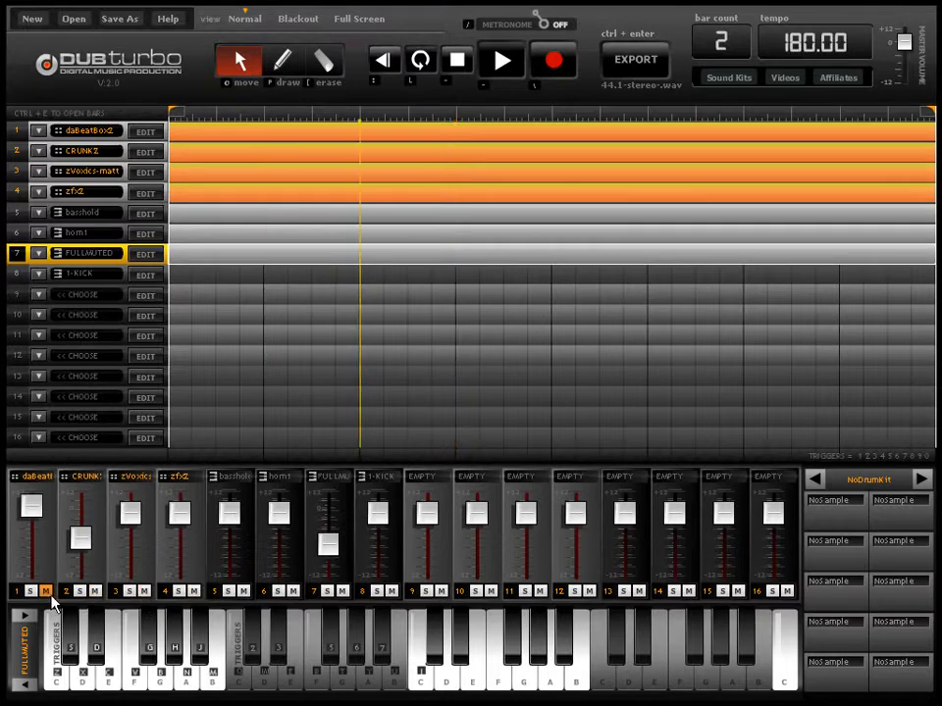
pyautogui.click(45, 593)
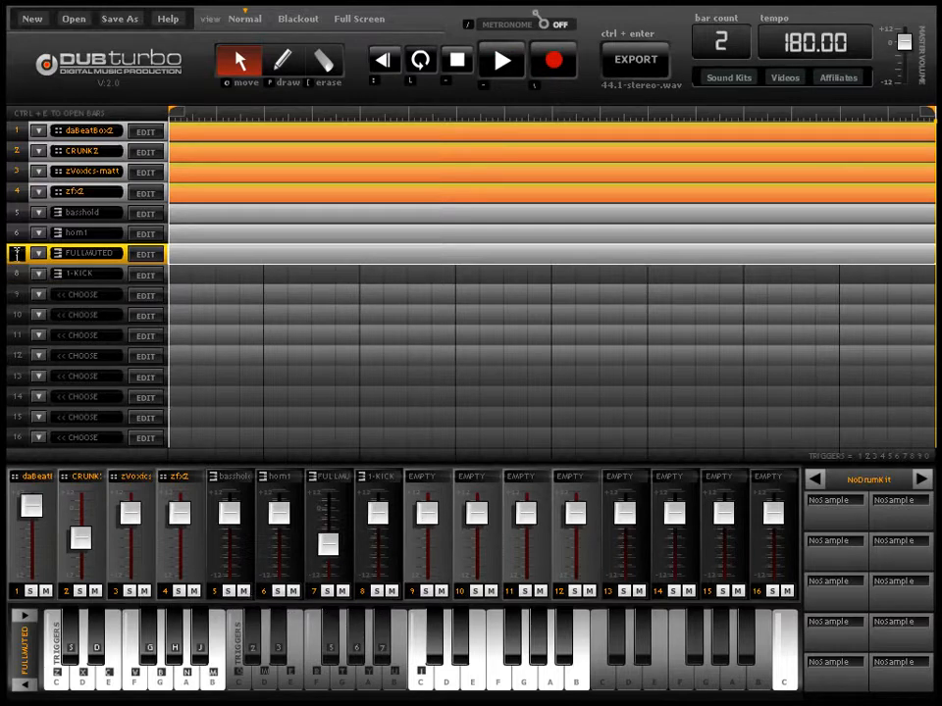
# Step: Solo channel 7 and view the editors of channels 7 and 4 by opening their bars in the arrangement
pyautogui.click(328, 591)
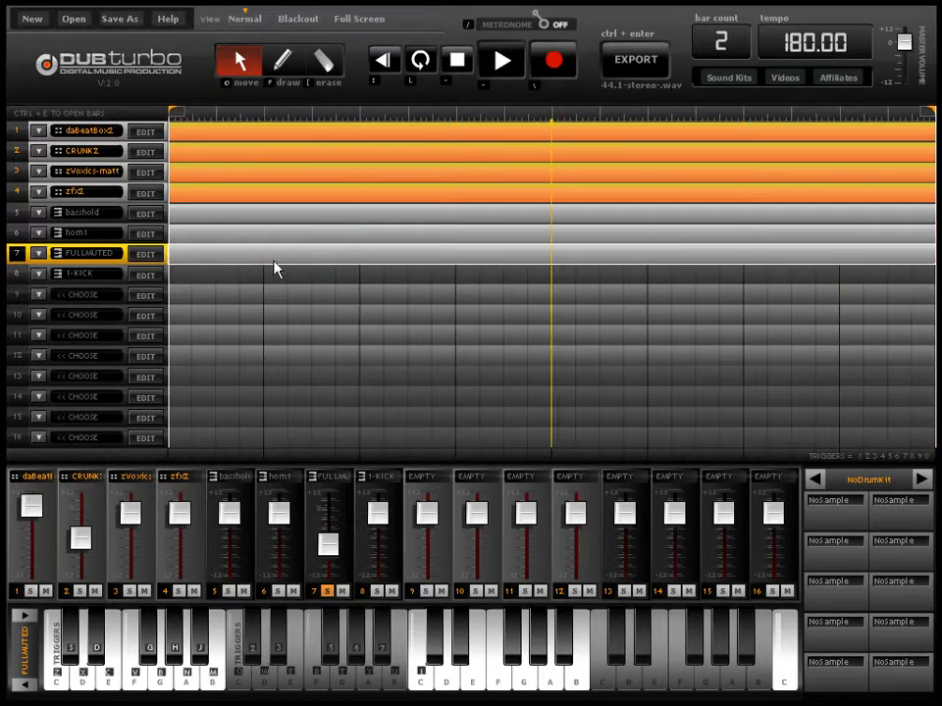
pyautogui.doubleClick(463, 261)
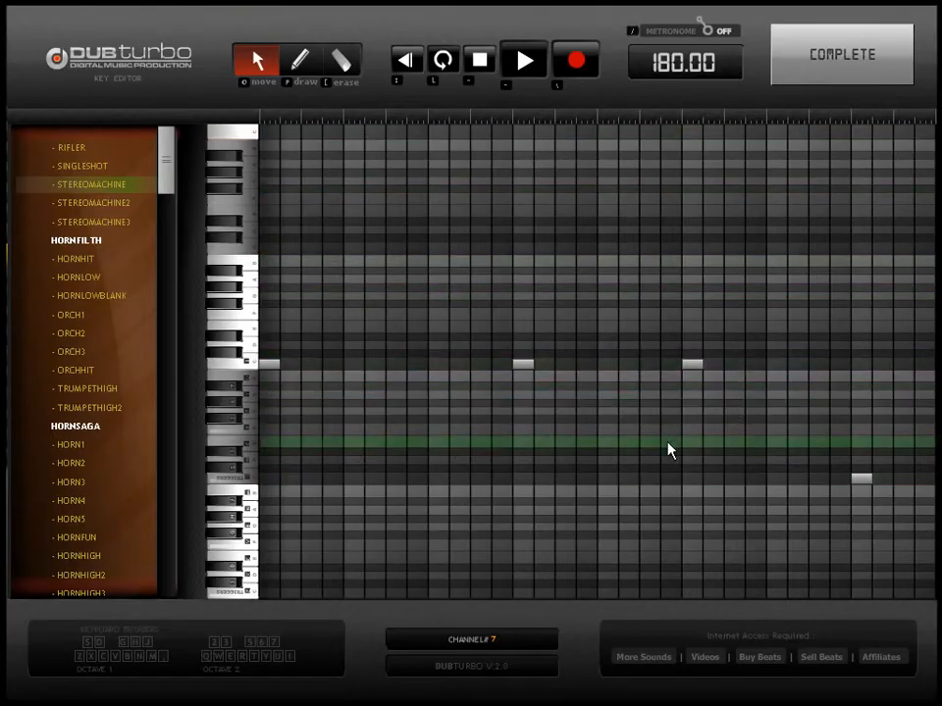
pyautogui.press('Escape')
pyautogui.doubleClick(302, 197)
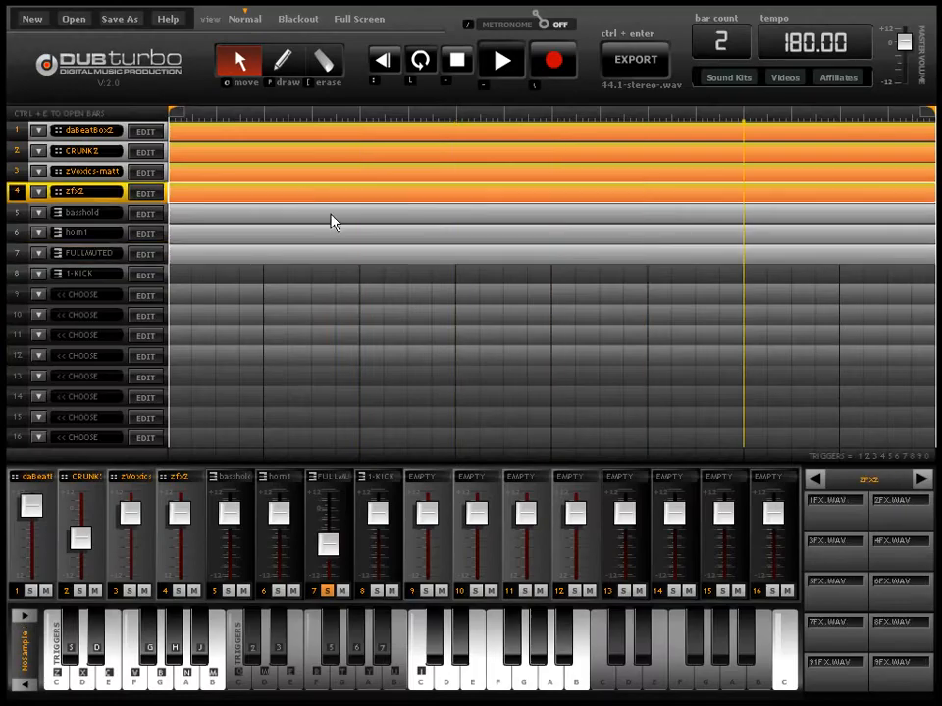
pyautogui.click(858, 63)
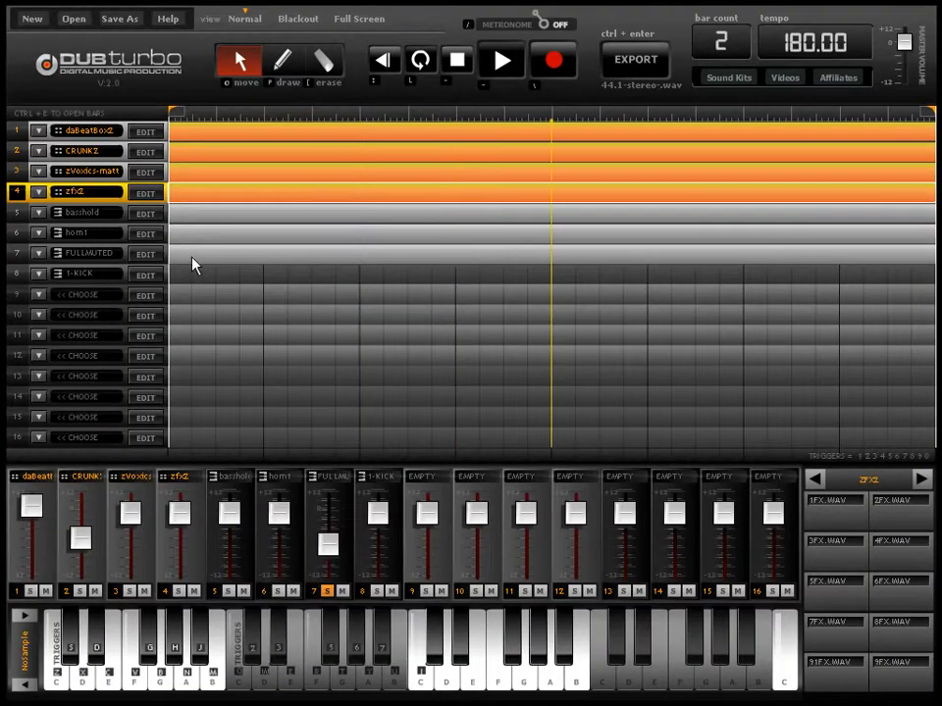
# Step: Reopen channel 7's key editor to review its notes and the sound list, return to the arrangement and turn off the solo
pyautogui.click(192, 258)
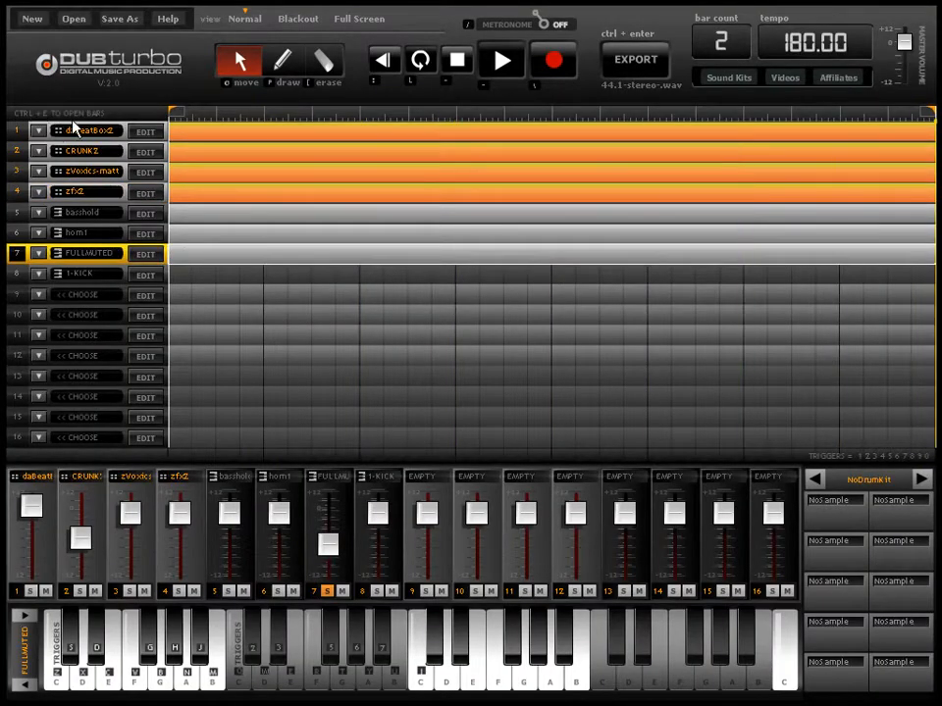
pyautogui.doubleClick(231, 259)
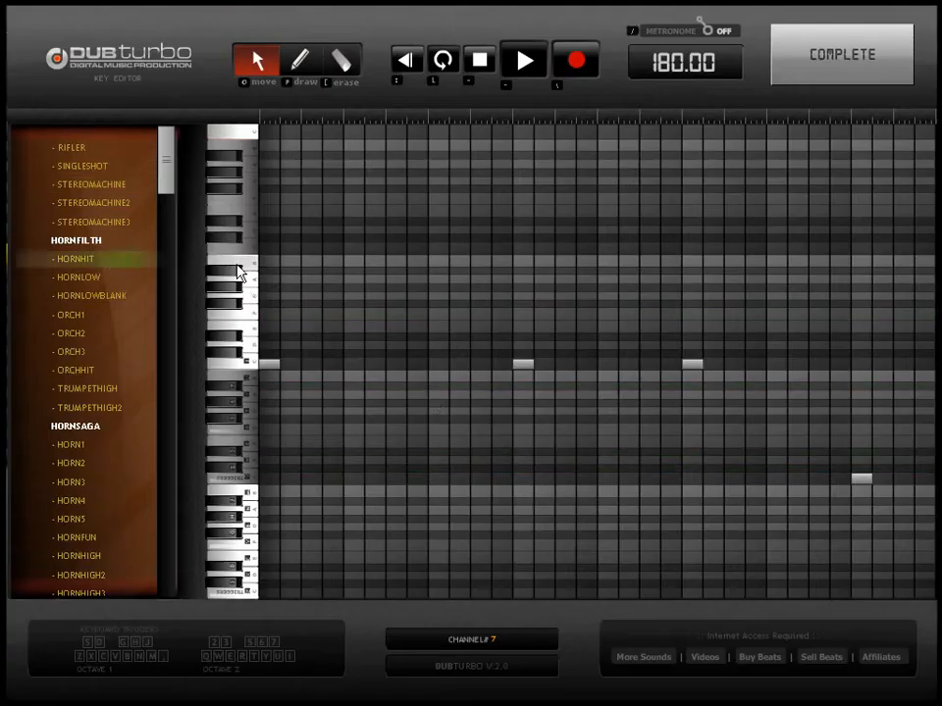
pyautogui.click(312, 62)
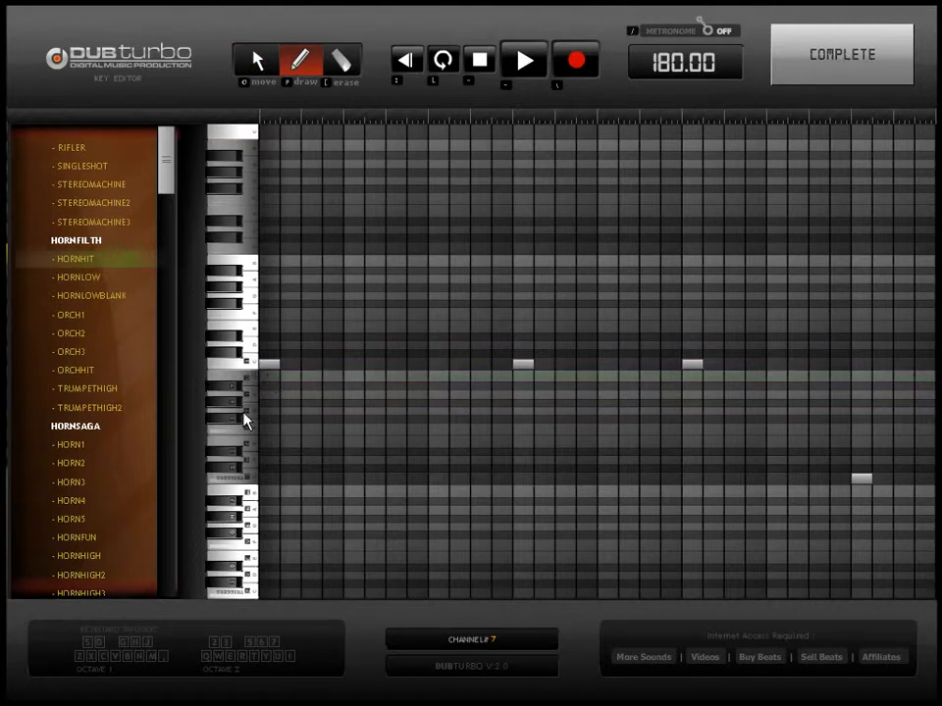
pyautogui.moveTo(177, 160); pyautogui.dragTo(174, 238)
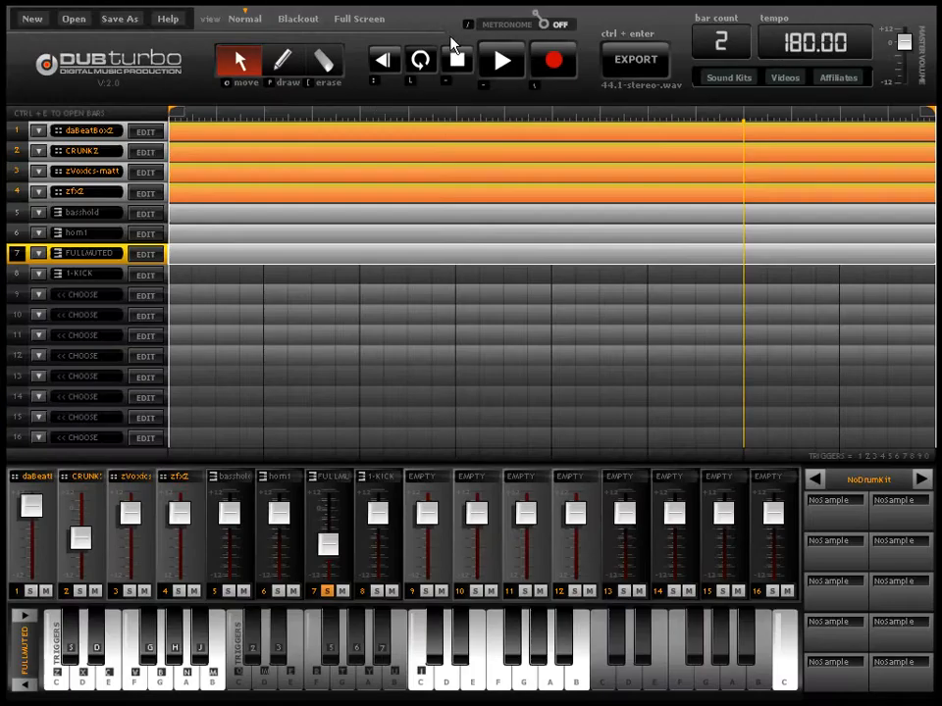
pyautogui.click(327, 591)
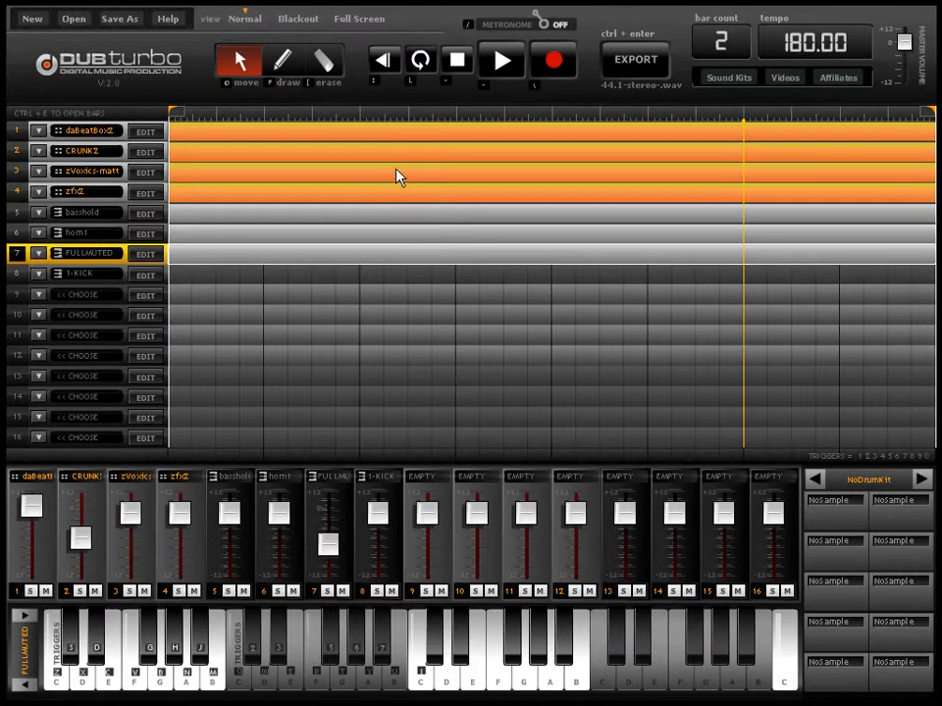
# Step: Draw bars for channel 8 in the arrangement and assign it the GUITARDIRT2 sound from the LOWOCTAVE group
pyautogui.click(282, 61)
pyautogui.click(692, 278)
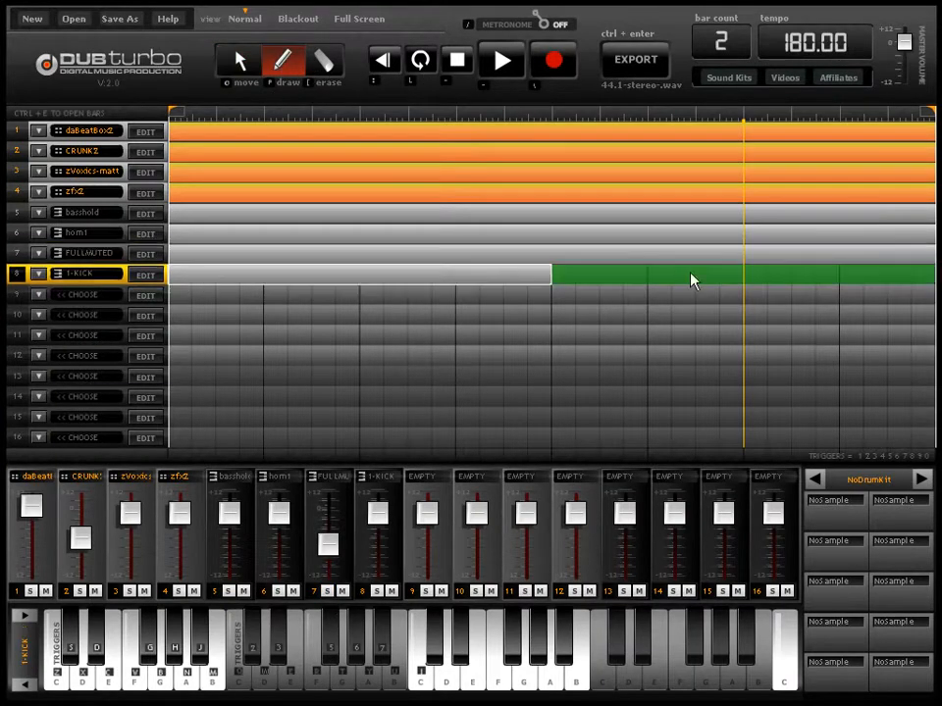
pyautogui.click(147, 275)
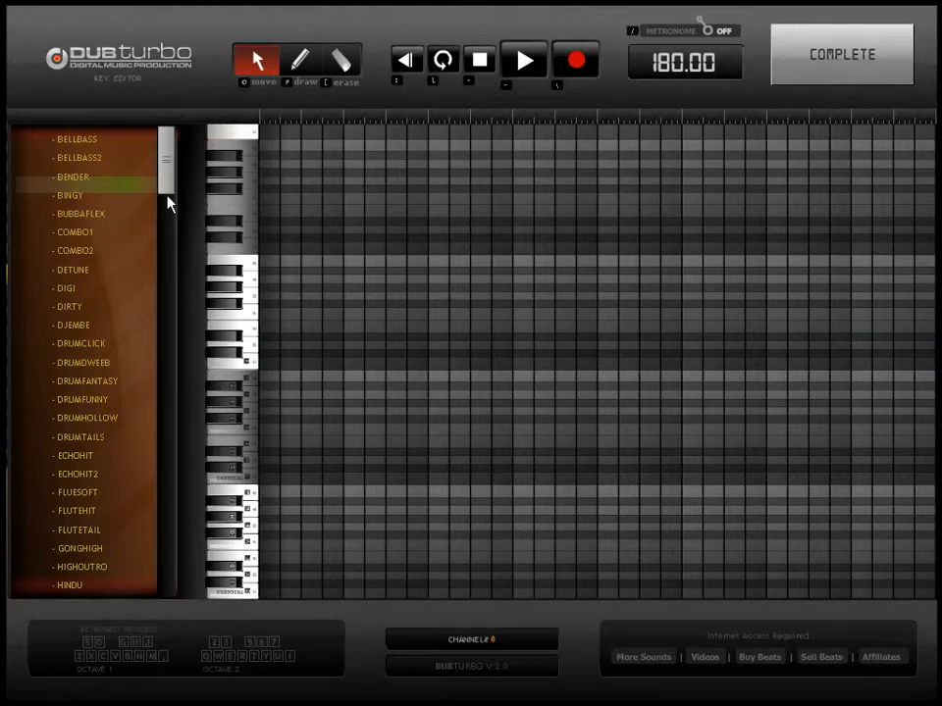
pyautogui.moveTo(167, 198); pyautogui.dragTo(164, 332)
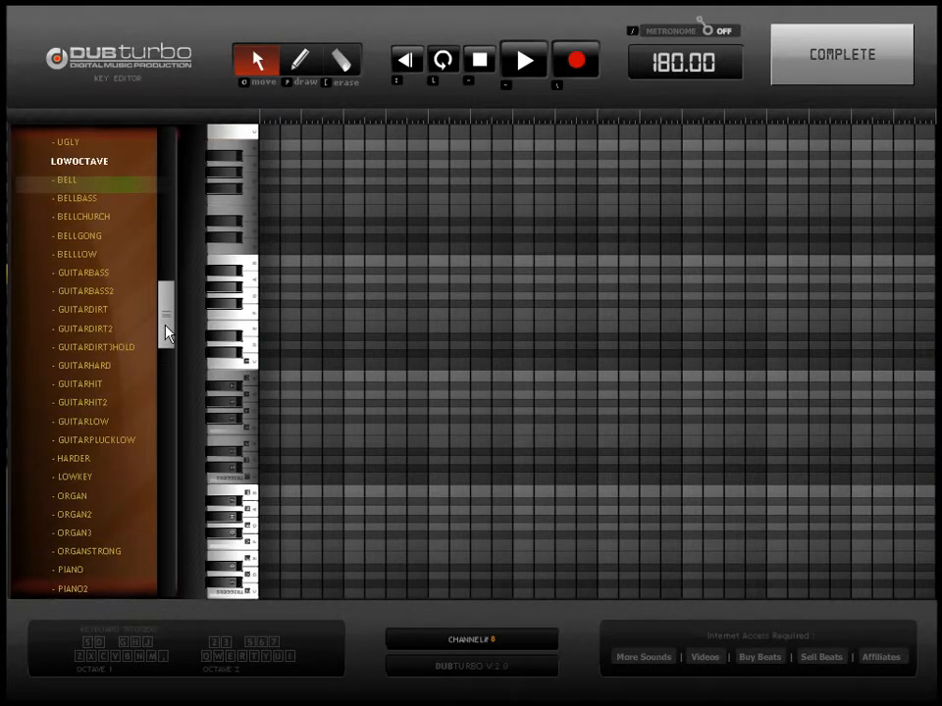
pyautogui.click(49, 330)
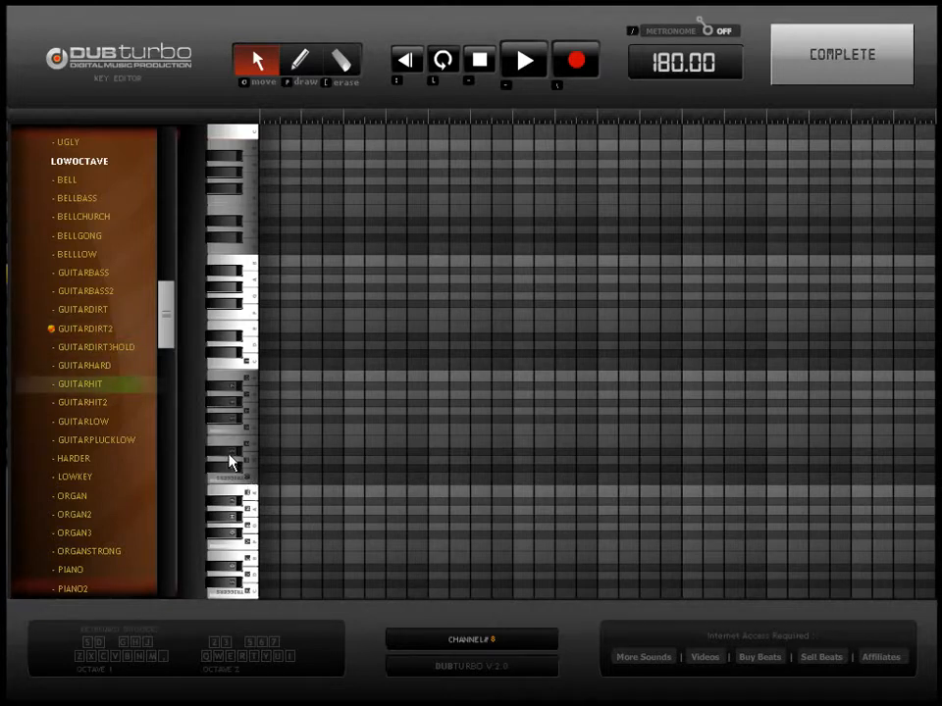
# Step: Draw two low C notes on channel 8, at the start and mid-pattern, and a G# note below them further along
pyautogui.click(299, 62)
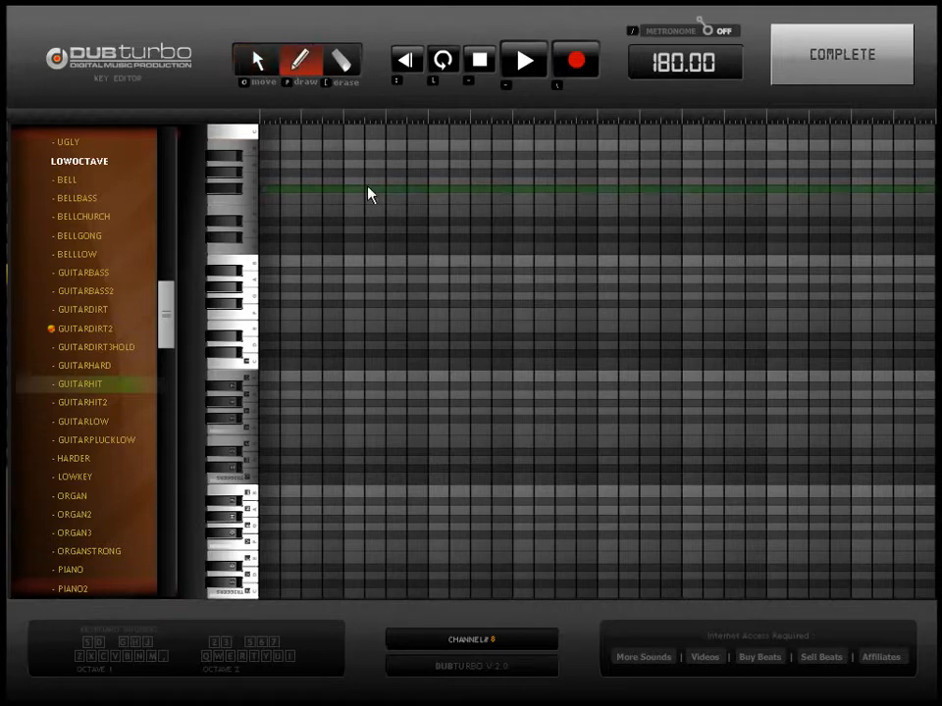
pyautogui.click(277, 481)
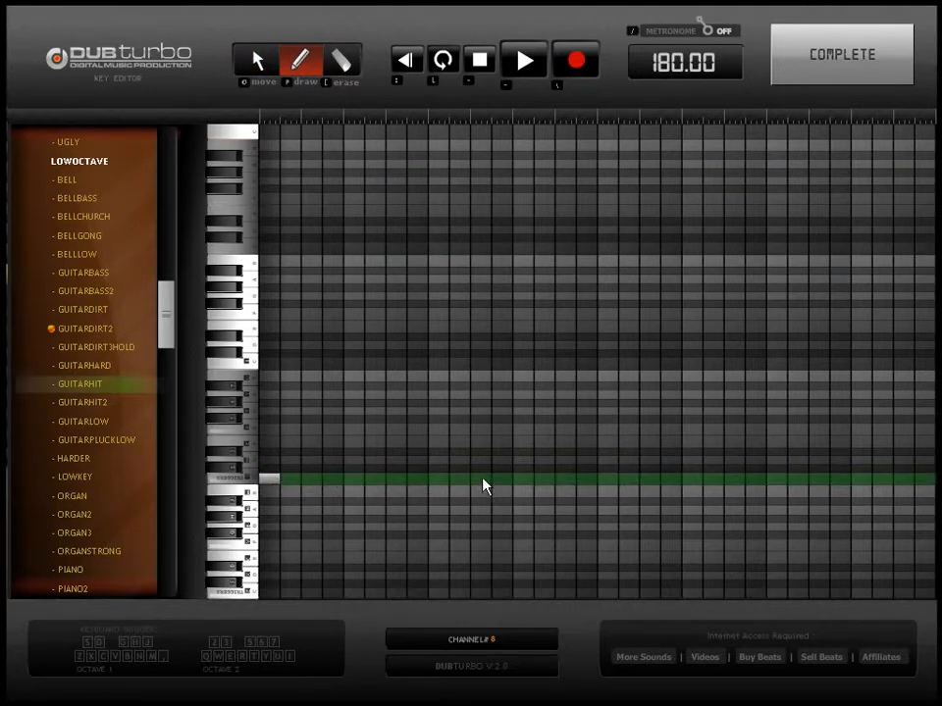
pyautogui.click(525, 480)
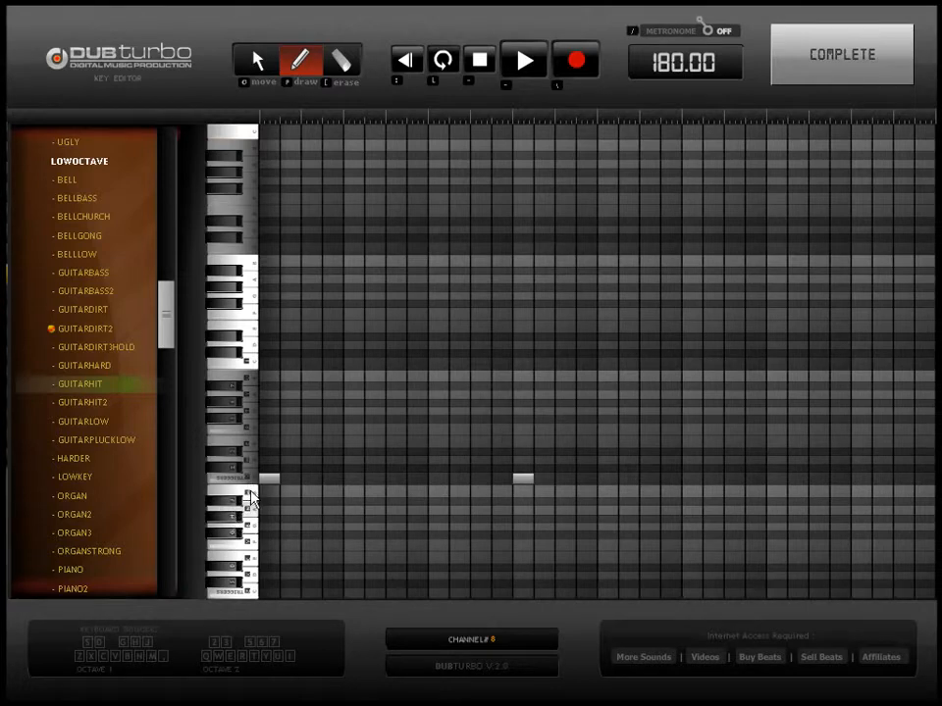
pyautogui.click(779, 517)
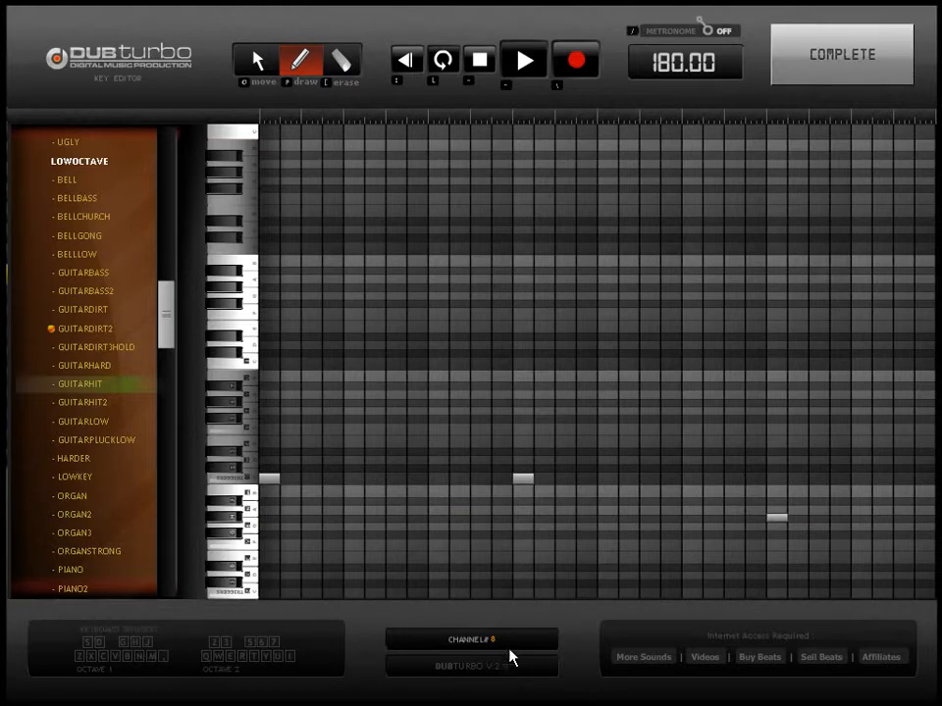
# Step: Replace channel 8's low G# note with an F note at the same point in the pattern
pyautogui.press('[')
pyautogui.click(777, 520)
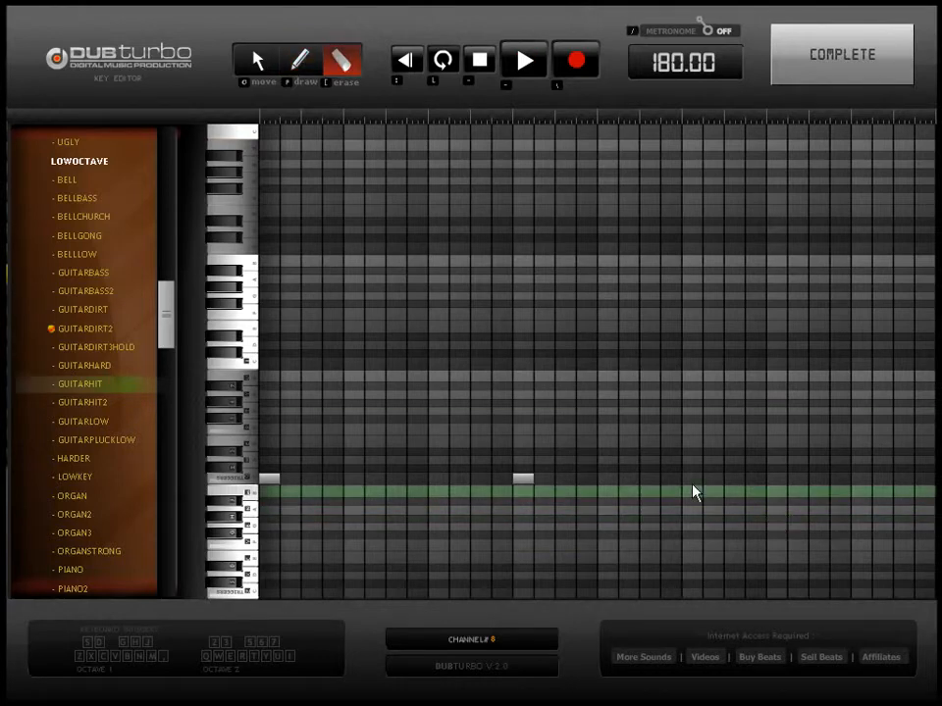
pyautogui.press('p')
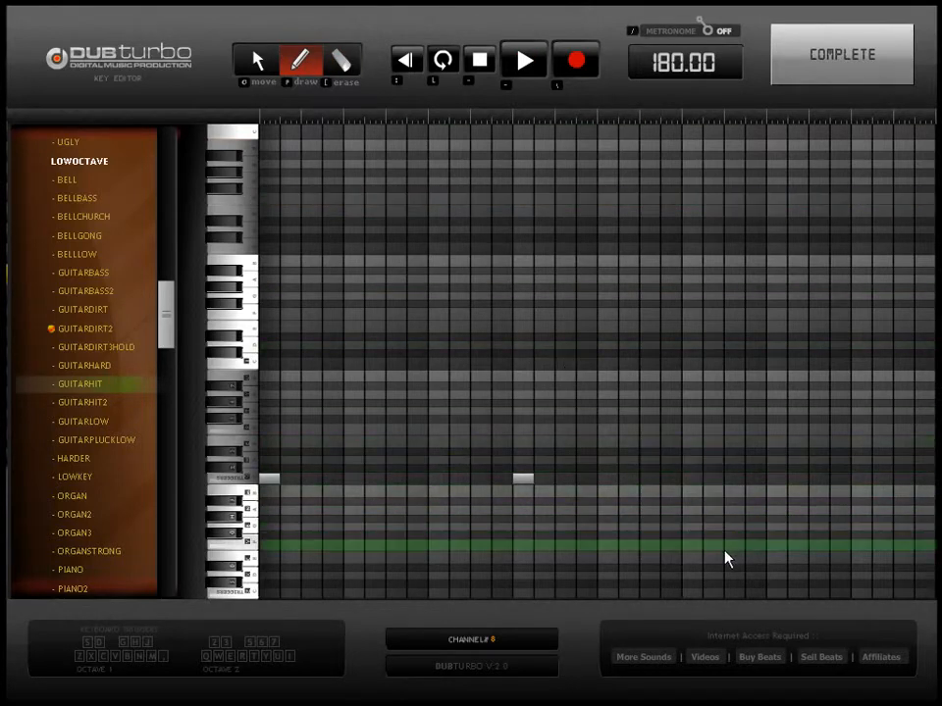
pyautogui.click(776, 547)
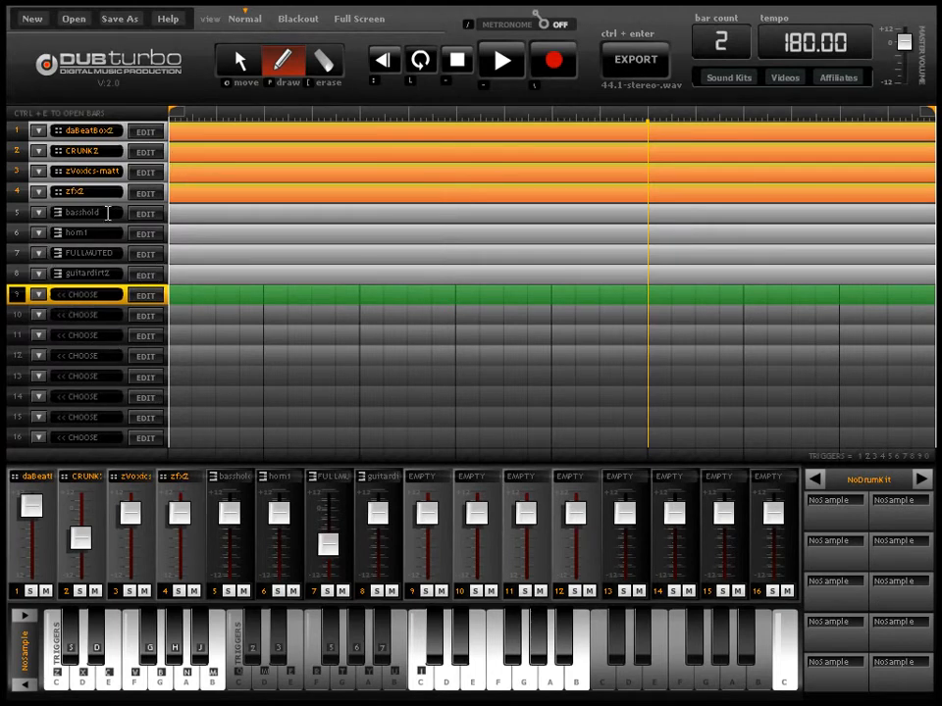
# Step: Set channel 9's track type to Keys and draw bars across its full two-bar length in the arrangement
pyautogui.click(38, 295)
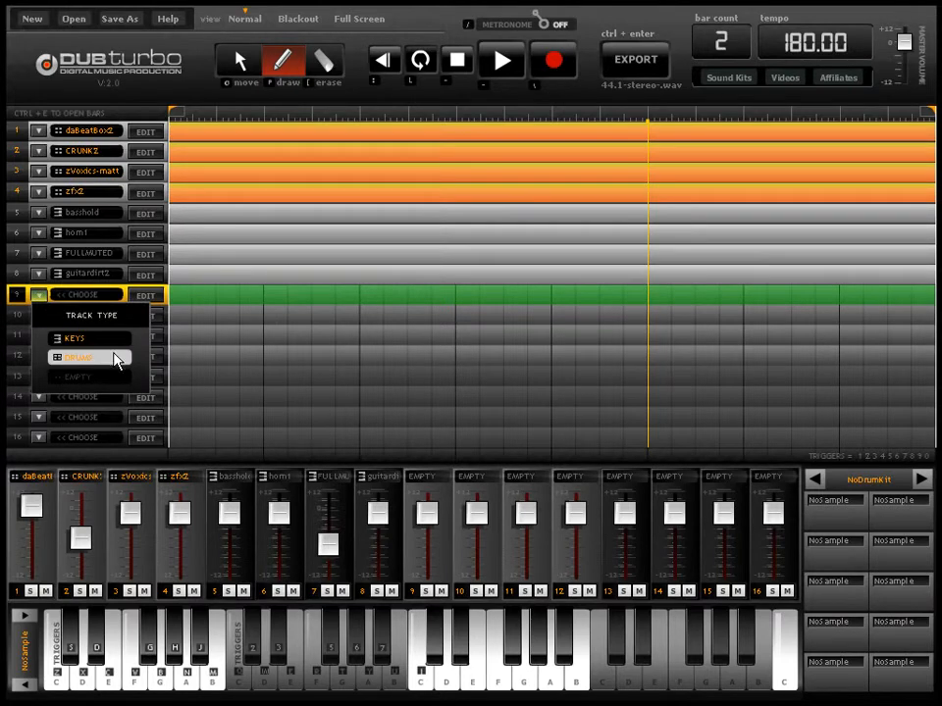
pyautogui.click(91, 339)
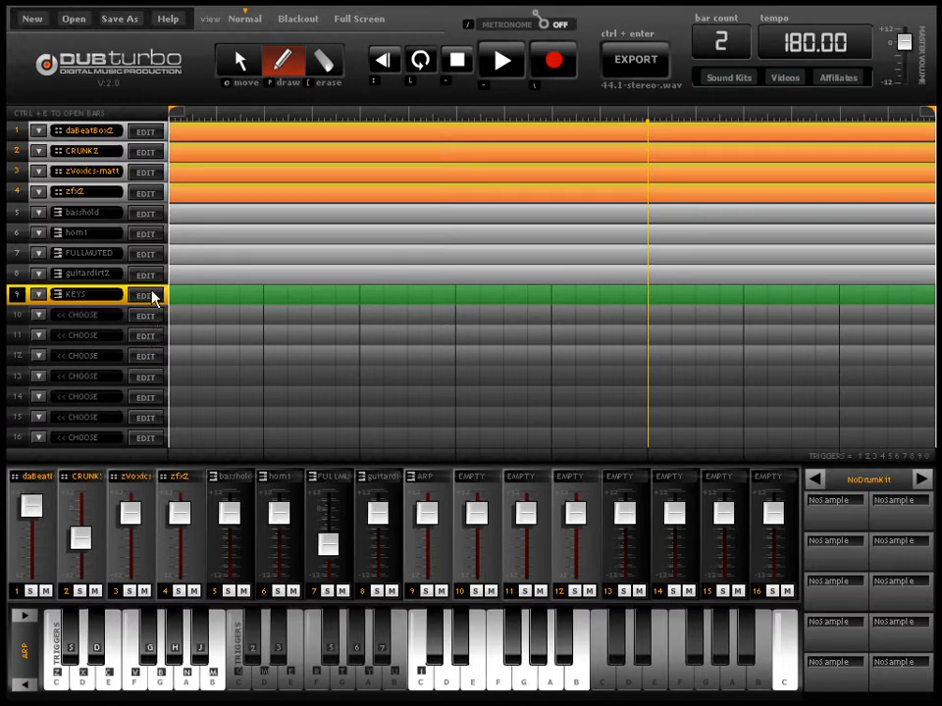
pyautogui.click(283, 61)
pyautogui.click(202, 293)
pyautogui.click(917, 302)
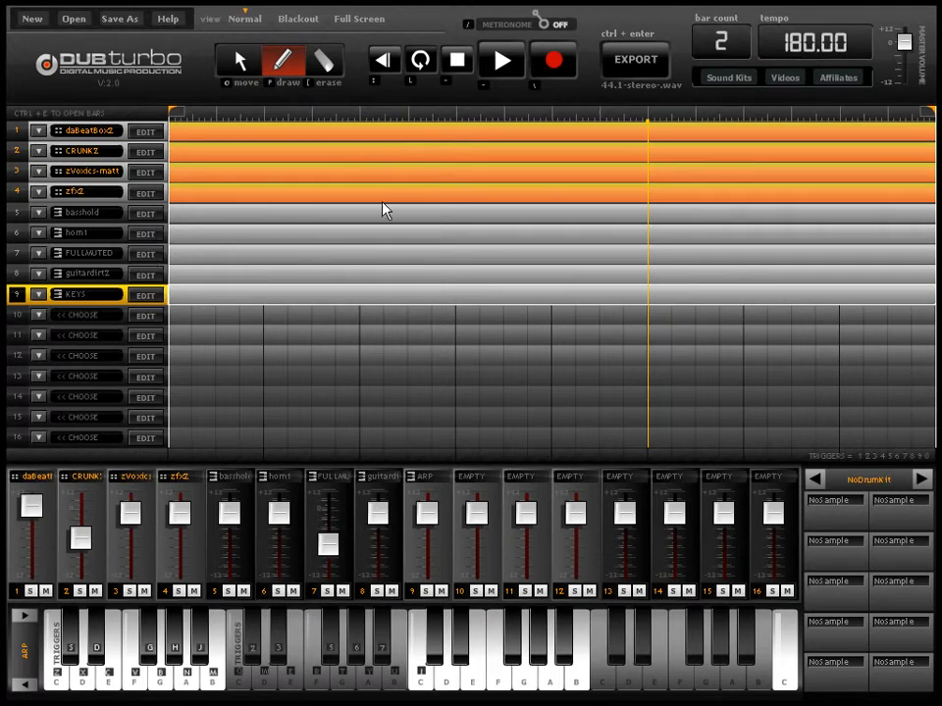
# Step: Open channel 9's key editor and assign it the 3-SNARE sound from the ZDRUM-JUNGLE group
pyautogui.click(147, 296)
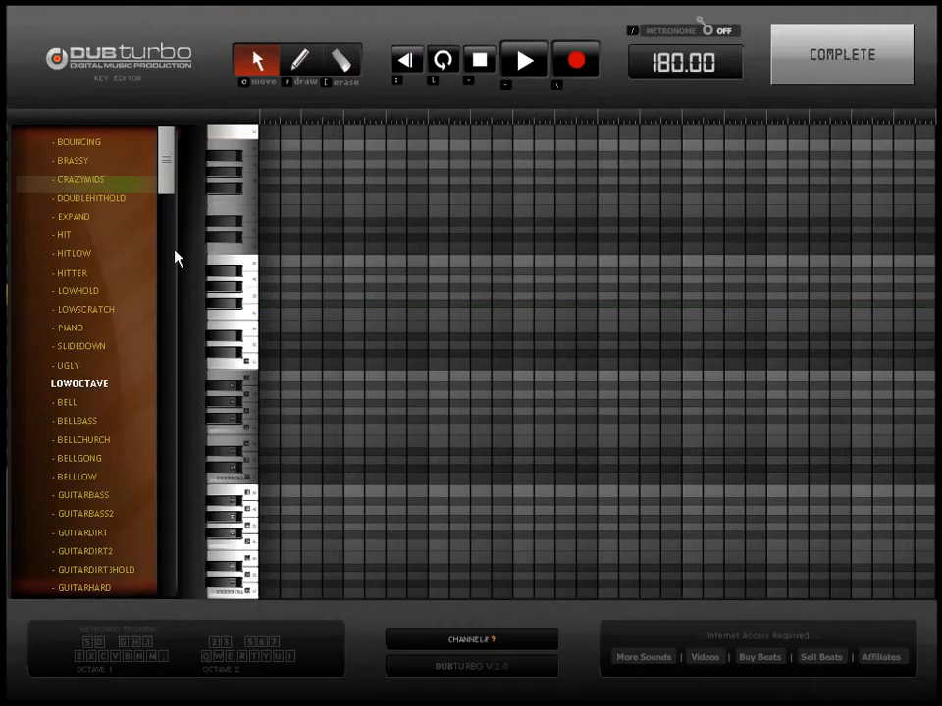
pyautogui.click(304, 61)
pyautogui.moveTo(168, 168); pyautogui.dragTo(172, 569)
pyautogui.scroll(3, 171, 569)
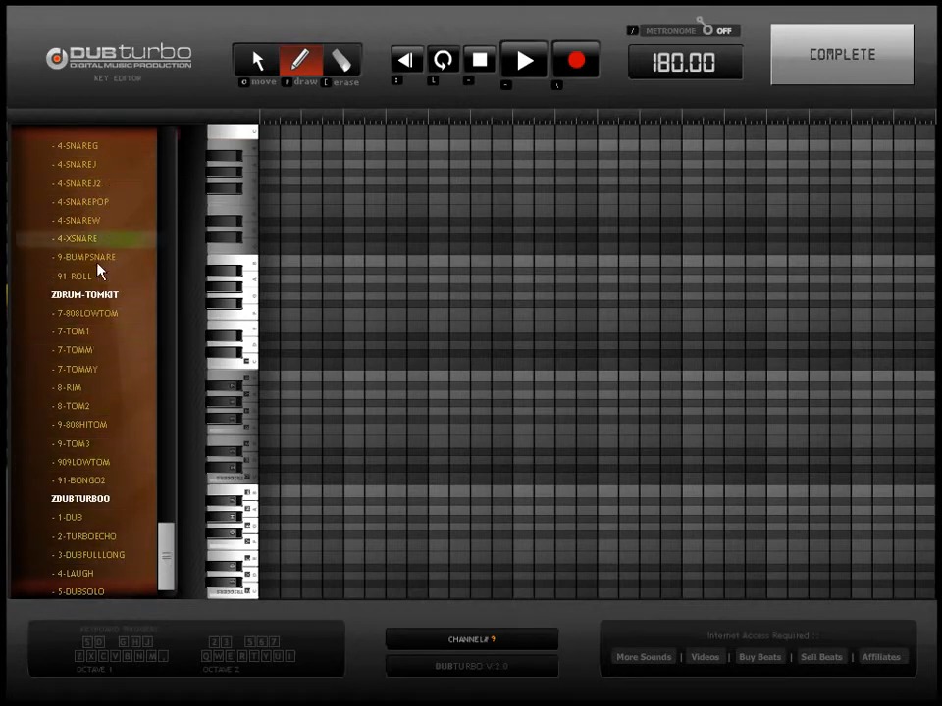
pyautogui.moveTo(174, 564); pyautogui.dragTo(174, 522)
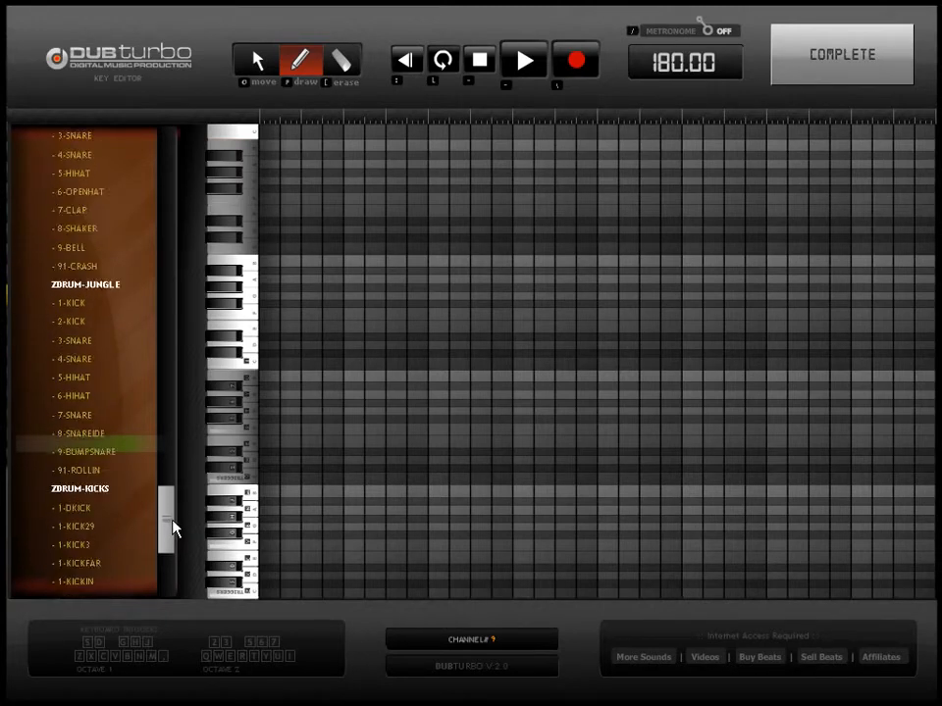
pyautogui.click(96, 343)
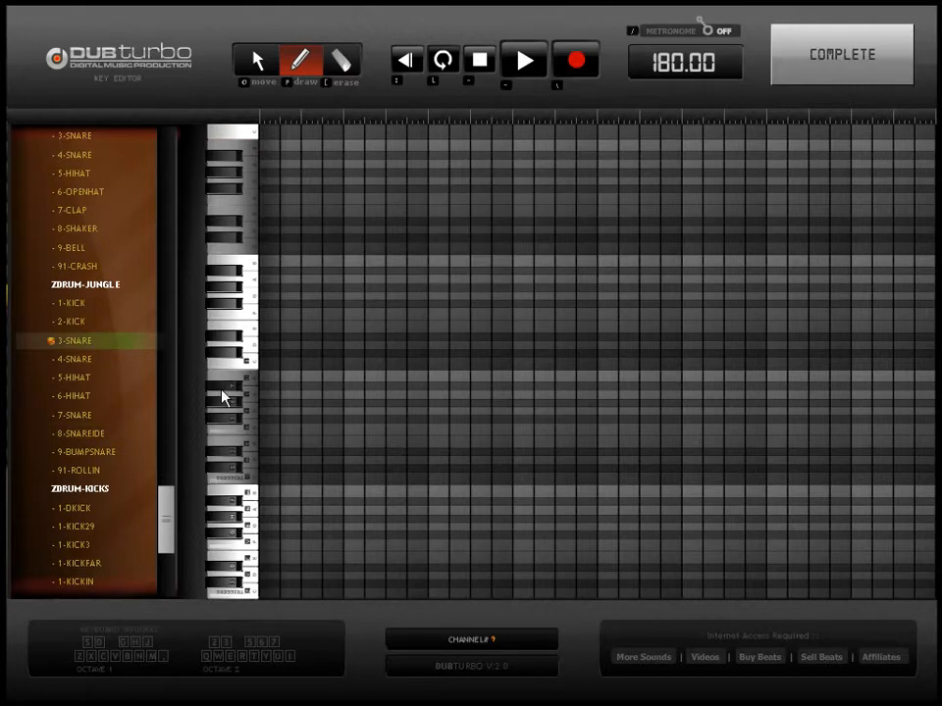
# Step: Draw three evenly spaced C notes on channel 9, starting at the beginning of the pattern
pyautogui.click(276, 484)
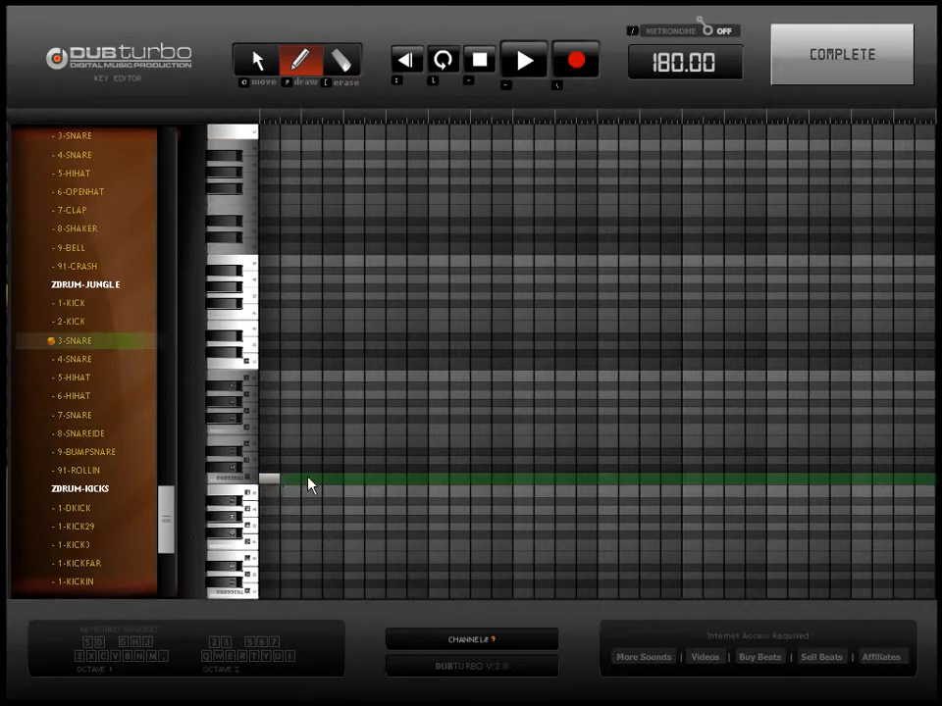
pyautogui.click(441, 483)
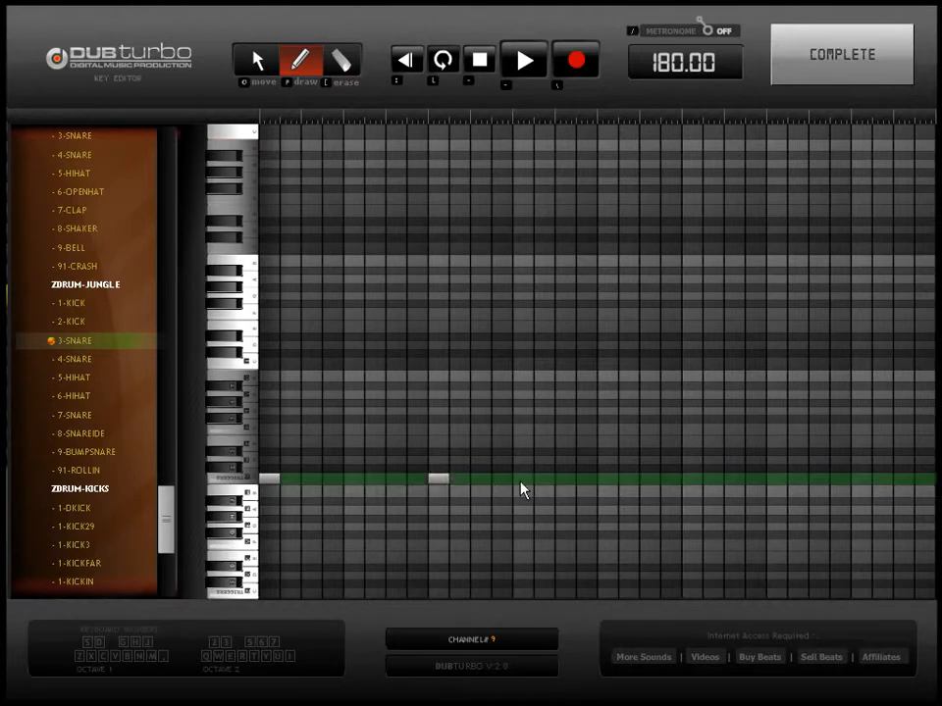
pyautogui.click(609, 483)
# Step: Draw a descending run of B, A, G#, G and F# notes following the third C on channel 9
pyautogui.click(692, 490)
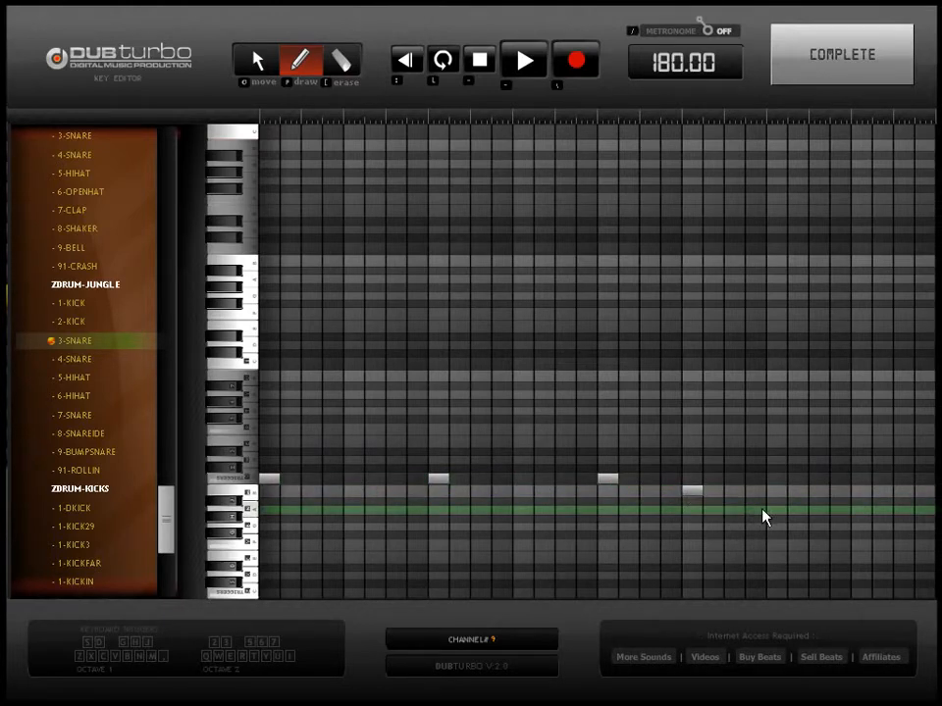
pyautogui.click(736, 511)
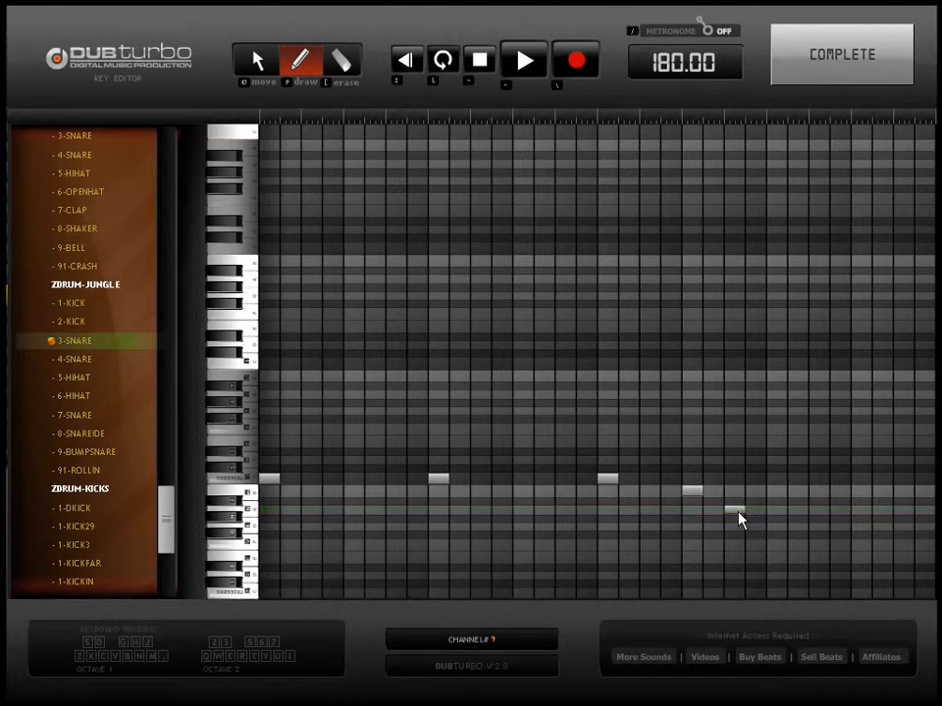
pyautogui.click(775, 518)
pyautogui.click(798, 526)
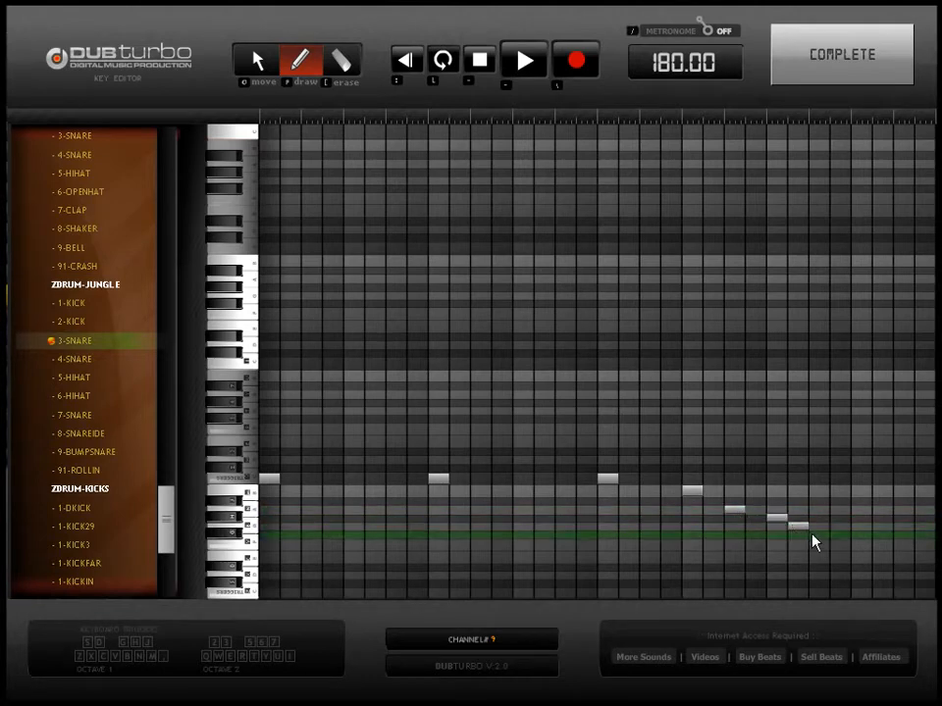
pyautogui.click(819, 535)
# Step: Finish channel 9's pattern with a rising run of G, A#, C#, D# and F# notes, and return to the arrangement
pyautogui.click(840, 526)
pyautogui.click(862, 500)
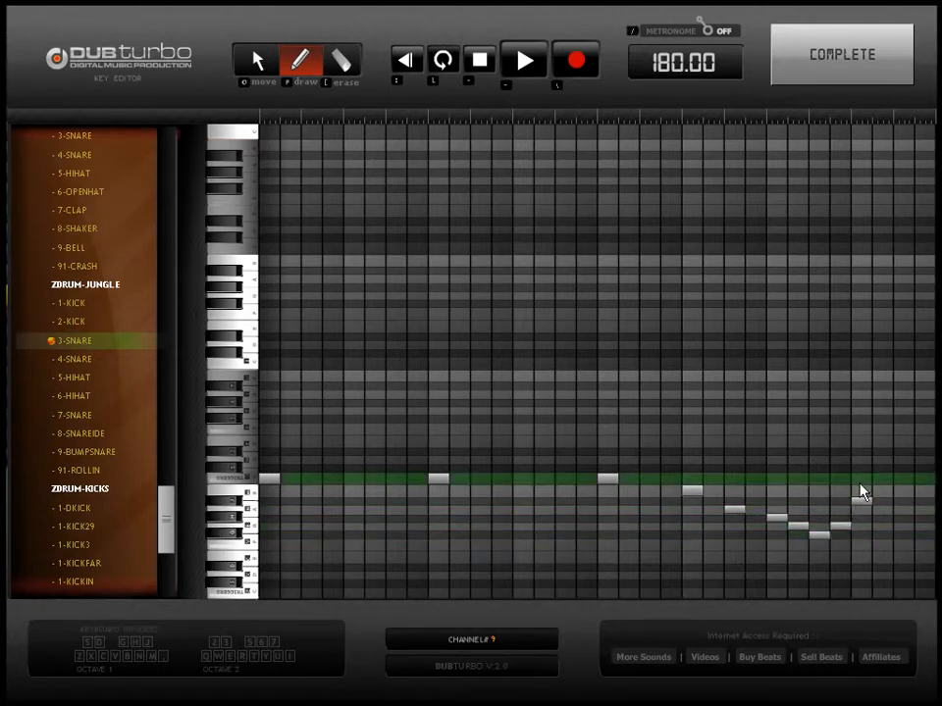
pyautogui.click(882, 468)
pyautogui.click(904, 452)
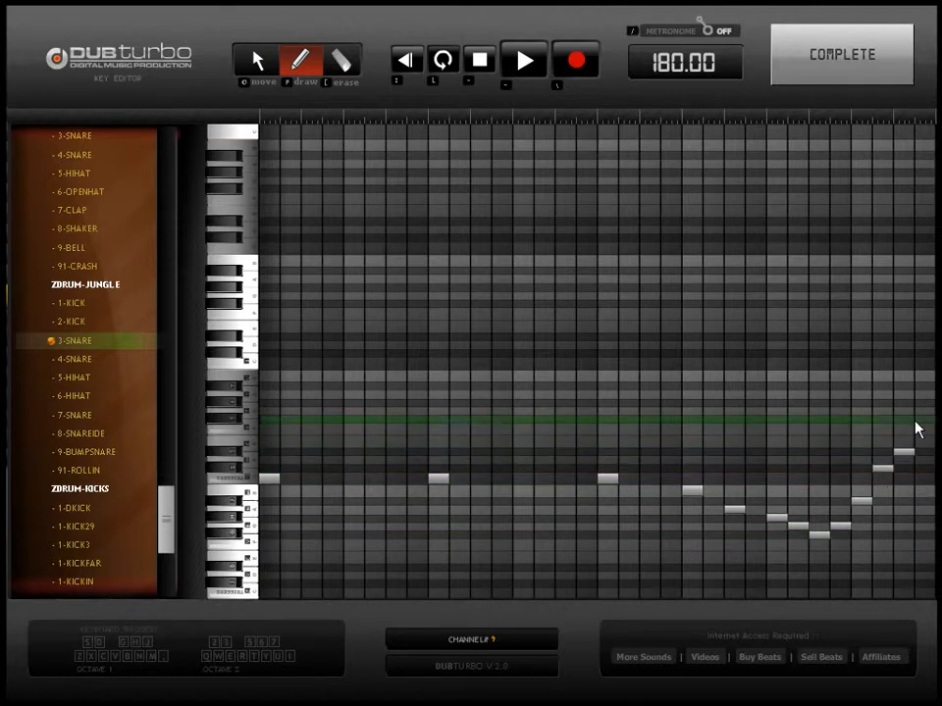
pyautogui.click(925, 419)
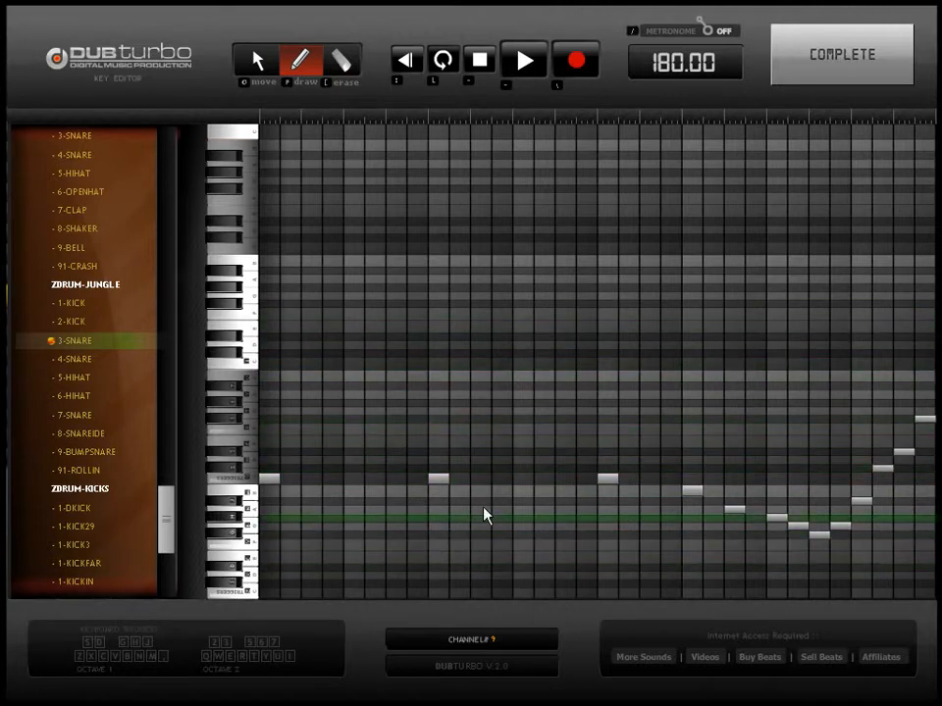
pyautogui.click(860, 60)
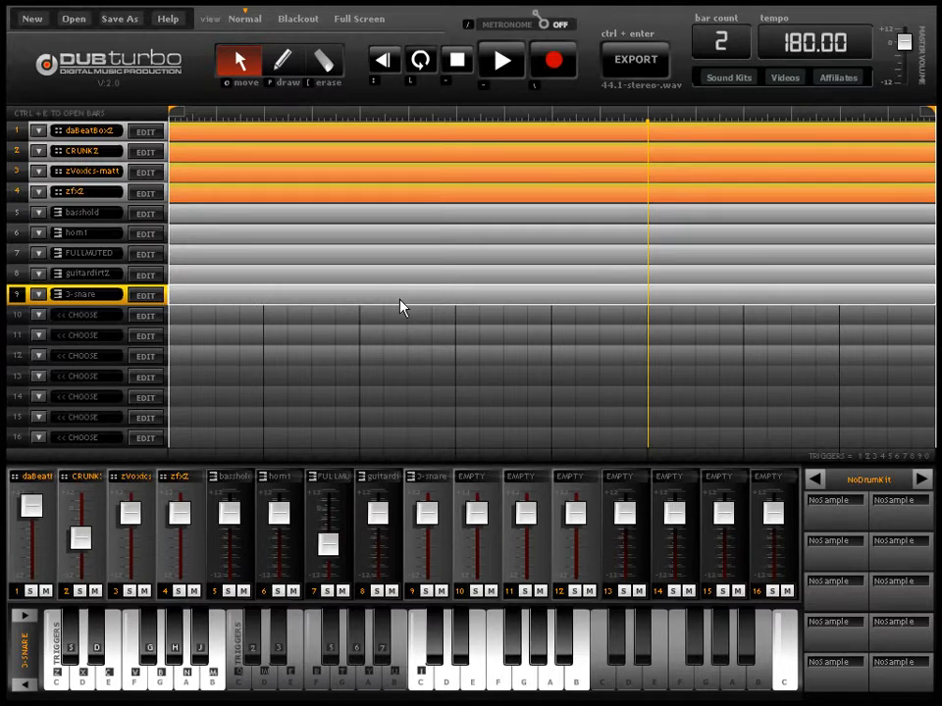
# Step: Solo channel 9 to listen to its snare pattern alone, and turn the solo off
pyautogui.click(46, 592)
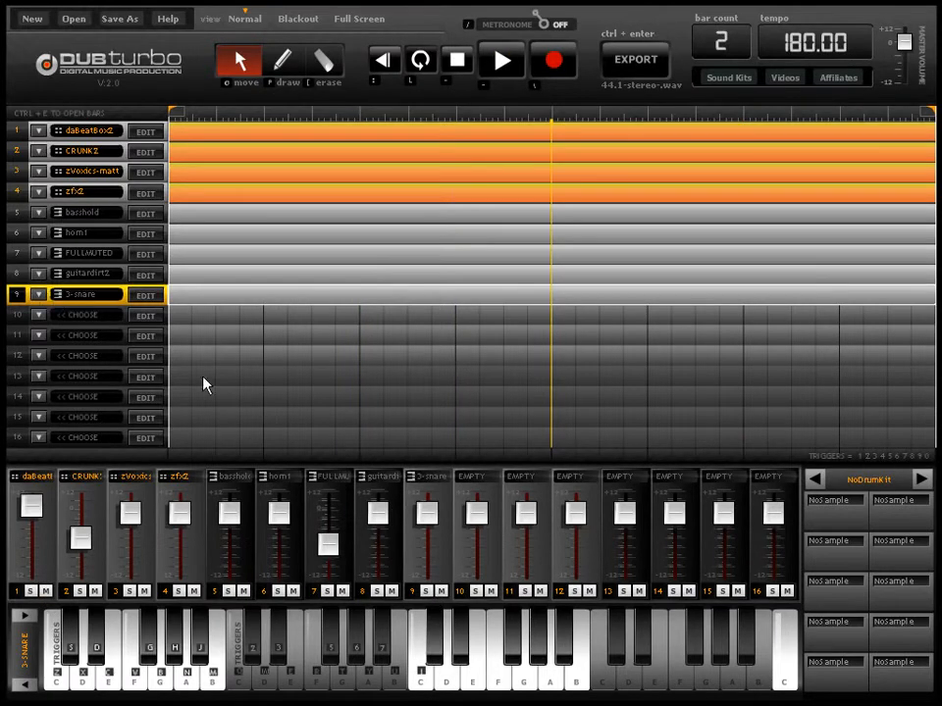
pyautogui.click(426, 592)
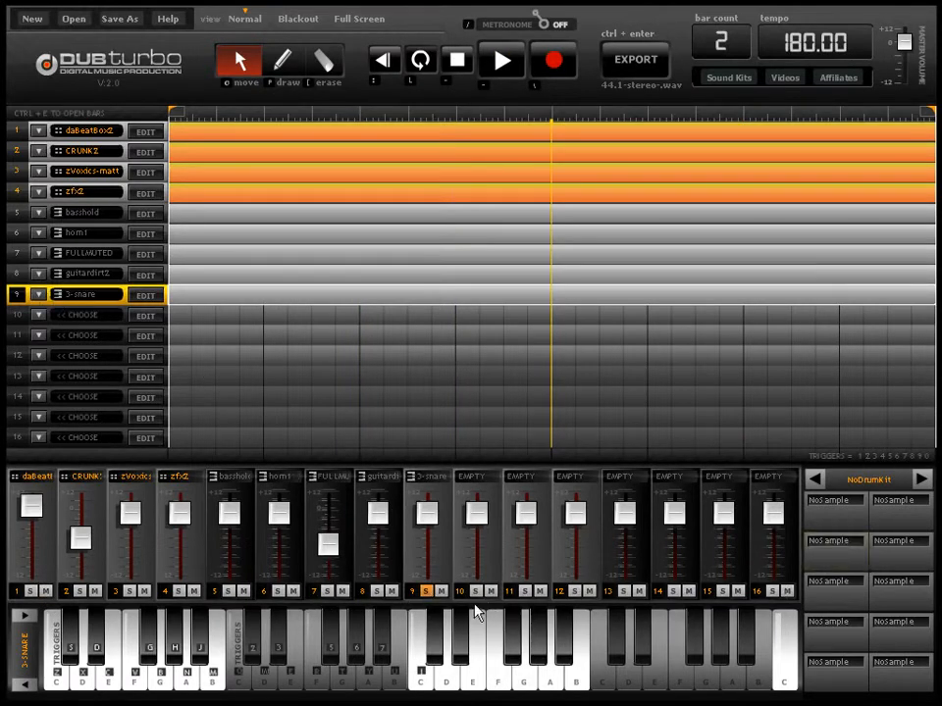
pyautogui.click(426, 592)
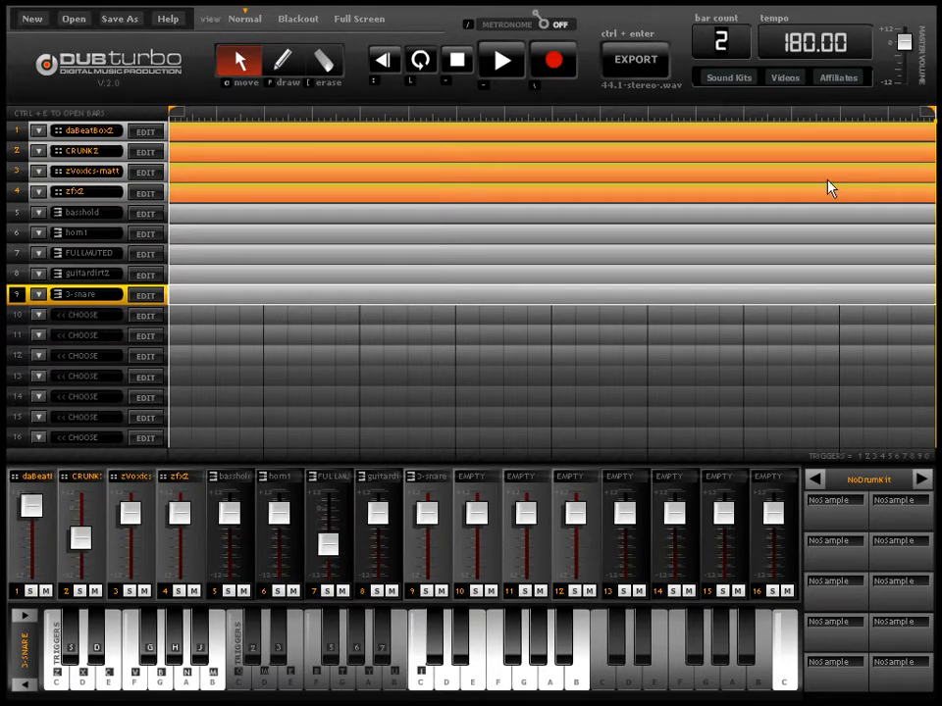
# Step: Set the bar count to 64 and extend the loop range to the end of the timeline
pyautogui.write('64')
pyautogui.press('Return')
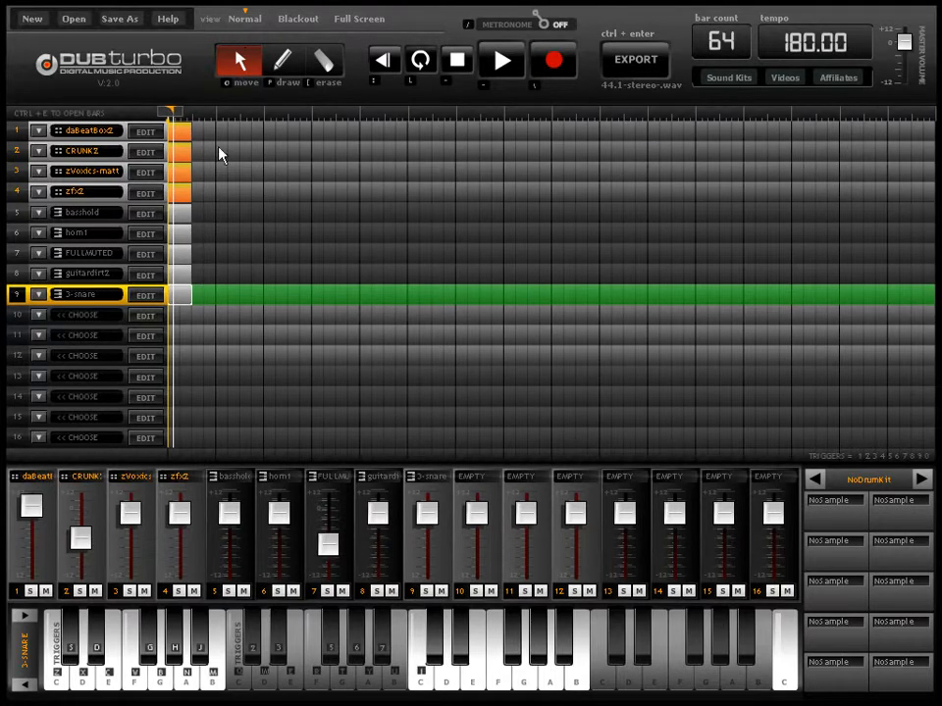
pyautogui.moveTo(176, 114); pyautogui.dragTo(922, 113)
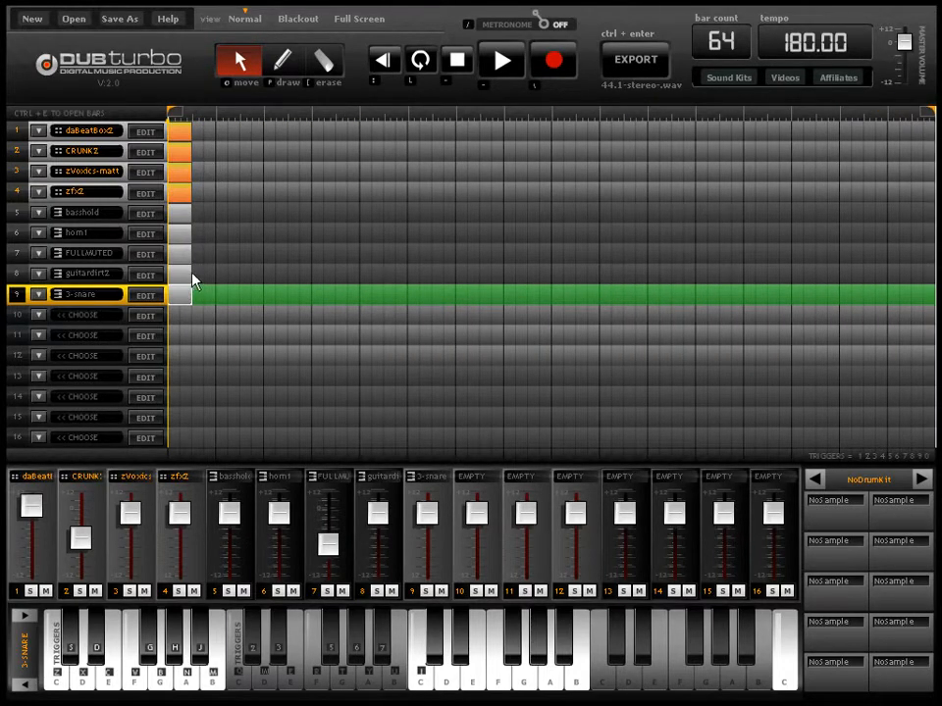
# Step: Select the two-bar blocks of channels 1 to 4 and copy them into bars 3 and 4
pyautogui.click(182, 135)
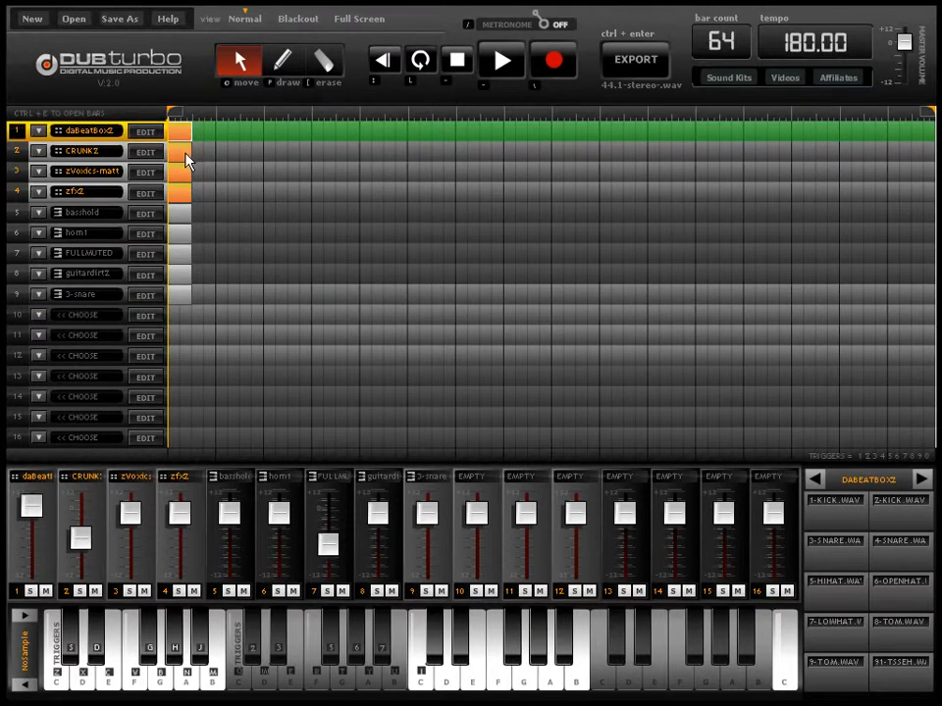
pyautogui.click(188, 157)
pyautogui.click(201, 175)
pyautogui.click(197, 192)
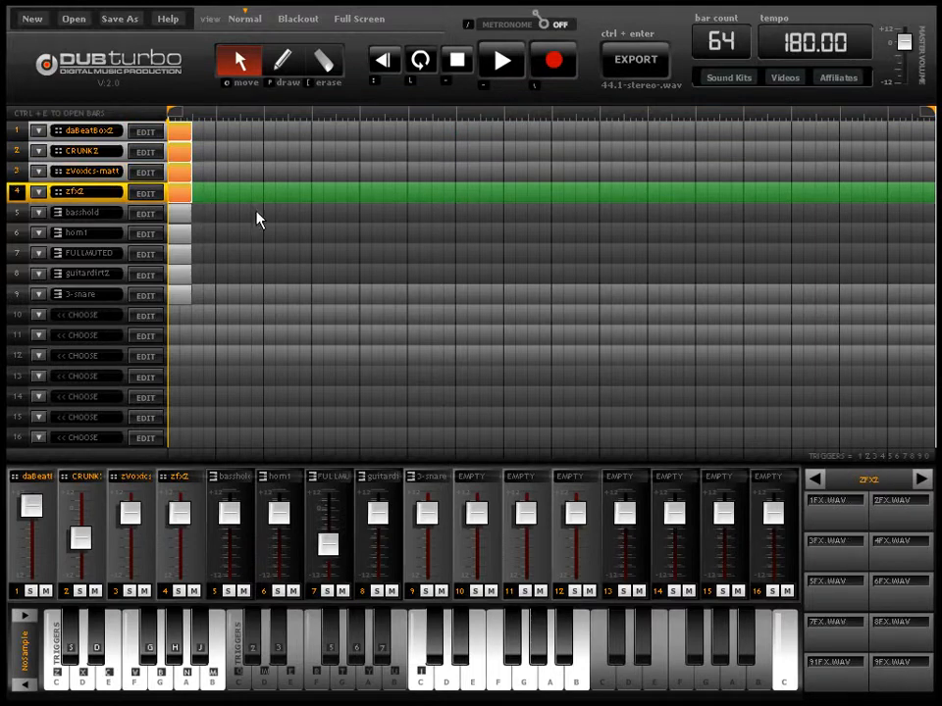
pyautogui.moveTo(183, 177)
pyautogui.mouseDown()
pyautogui.moveTo(226, 180)
pyautogui.moveTo(195, 186)
pyautogui.mouseUp()
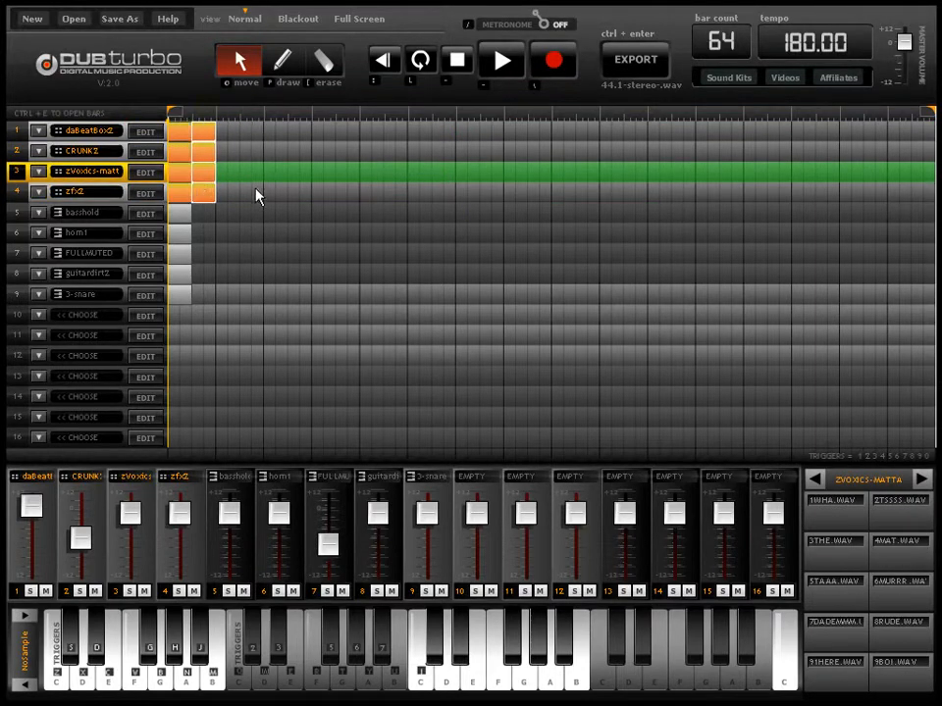
# Step: Select the blocks of channels 1 to 4 and copy them repeatedly to fill the arrangement through bar 16
pyautogui.click(179, 193)
pyautogui.click(181, 173)
pyautogui.click(183, 154)
pyautogui.click(191, 133)
pyautogui.moveTo(199, 150); pyautogui.dragTo(346, 147)
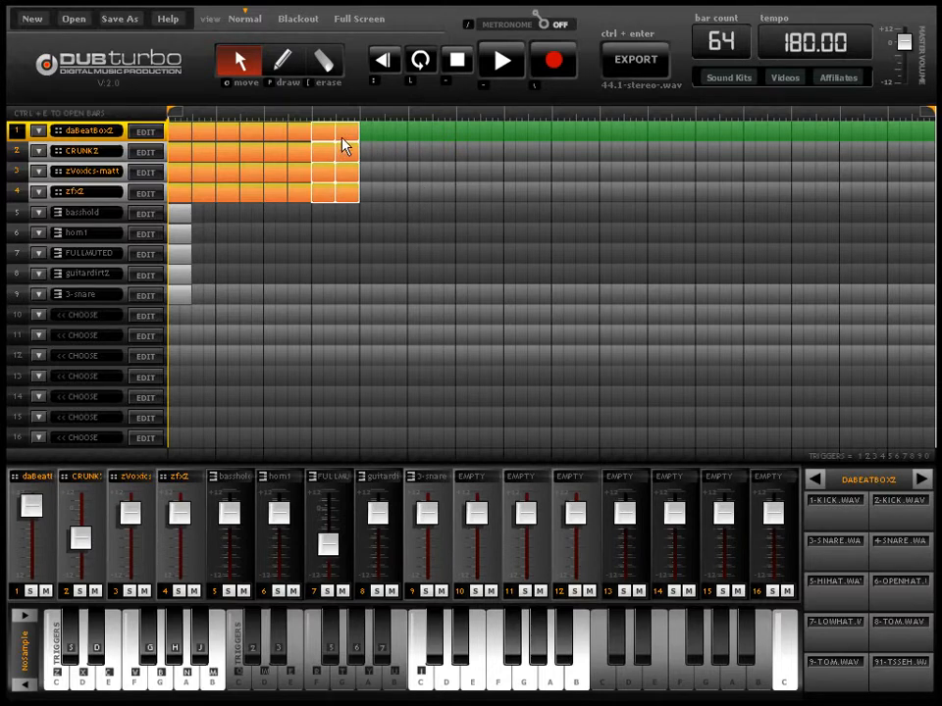
pyautogui.moveTo(345, 147); pyautogui.dragTo(345, 147)
# Step: Erase the last four CRUNK2 blocks on channel 2 and the second and fourth zfx2 blocks on channel 4
pyautogui.press('[')
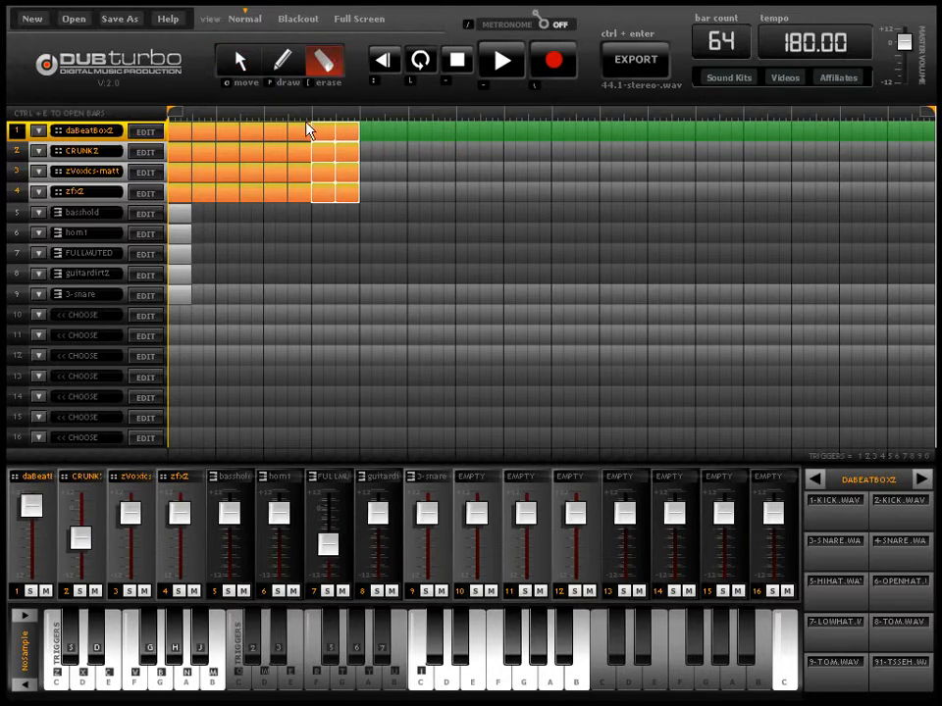
pyautogui.click(348, 153)
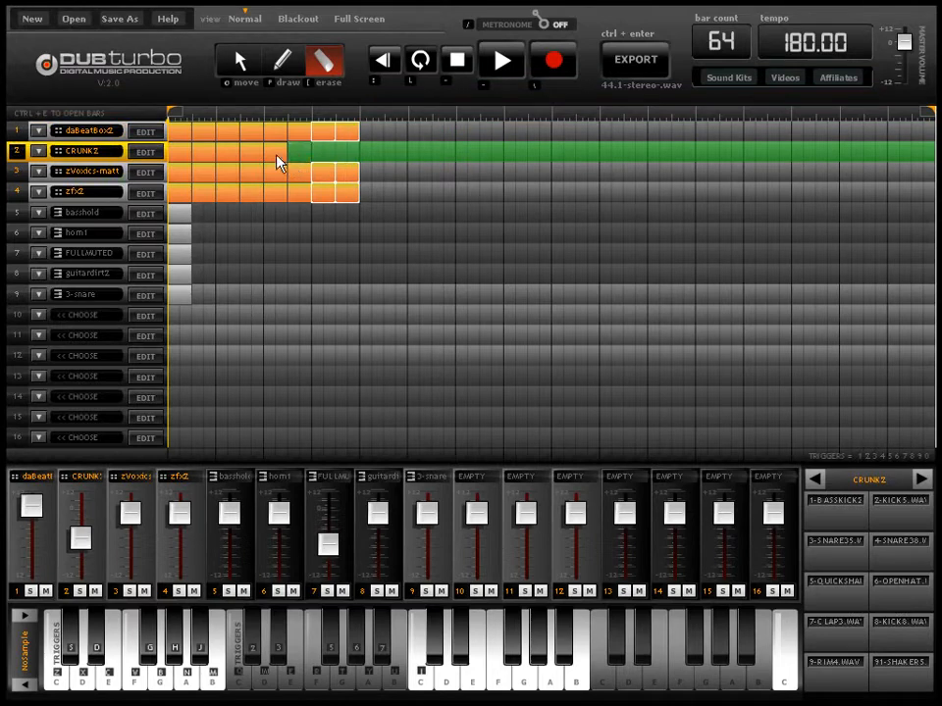
pyautogui.click(210, 195)
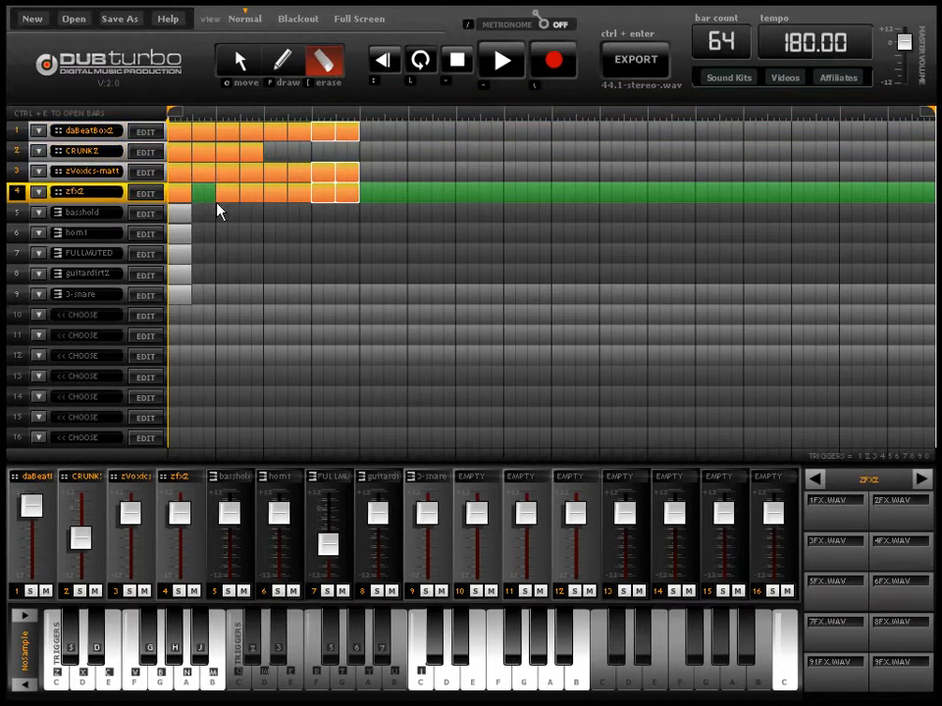
# Step: Select the last four blocks on channels 1, 3 and 4 and copy them to bars 25–32 and 41–48
pyautogui.click(241, 60)
pyautogui.click(307, 139)
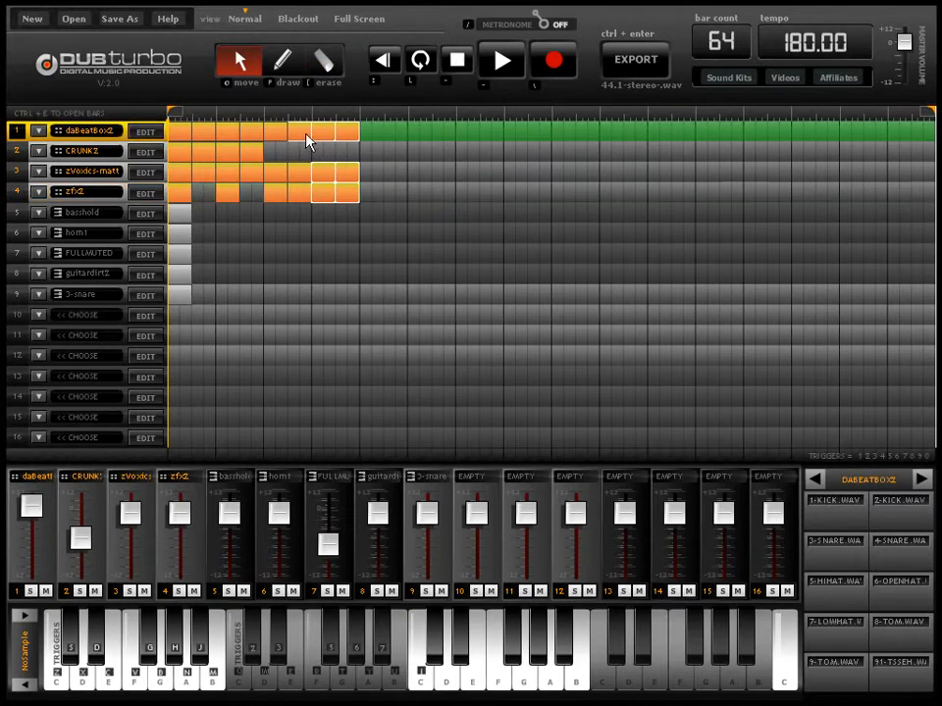
pyautogui.moveTo(303, 192); pyautogui.dragTo(276, 182)
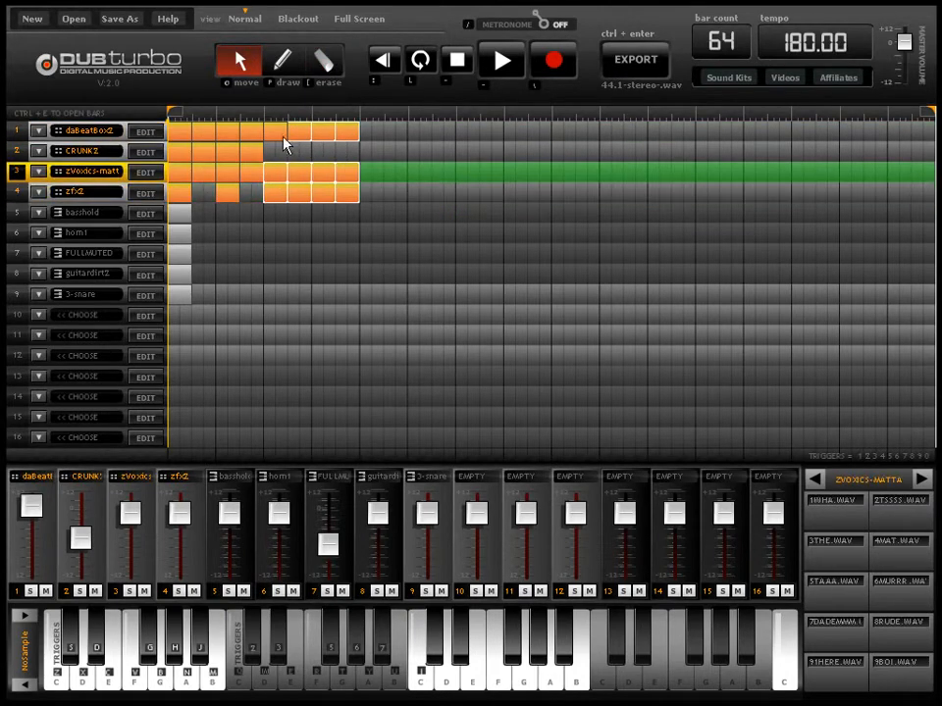
pyautogui.click(279, 139)
pyautogui.moveTo(347, 193); pyautogui.dragTo(280, 173)
pyautogui.moveTo(311, 132); pyautogui.dragTo(694, 141)
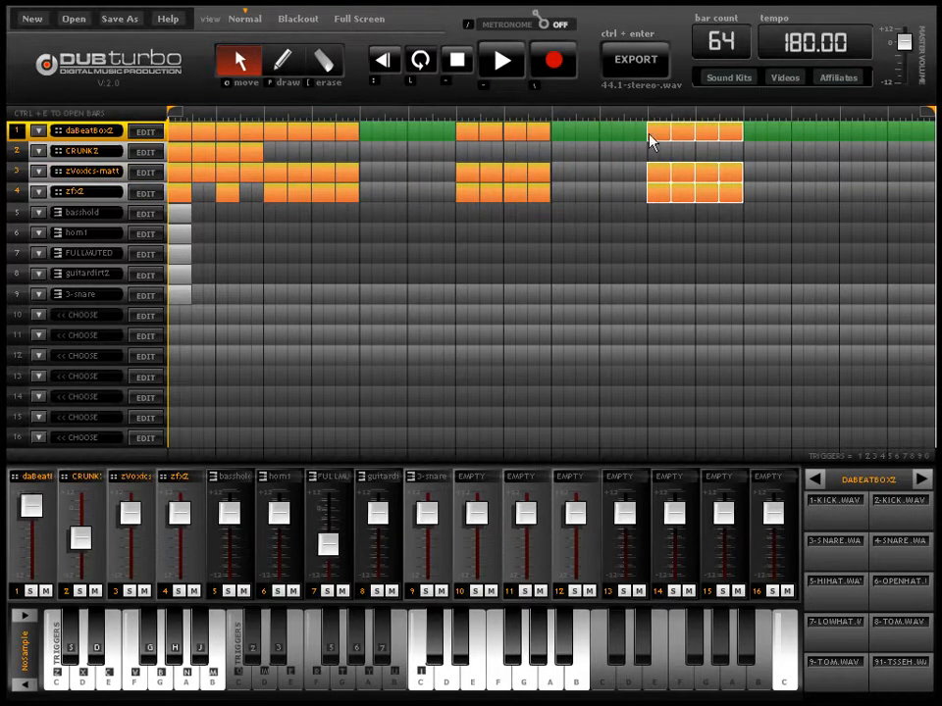
# Step: Copy selected blocks from the opening bars of channels 1 to 4 to fill the gaps at bars 17–24, 33–40 and 49–64
pyautogui.click(236, 200)
pyautogui.click(188, 175)
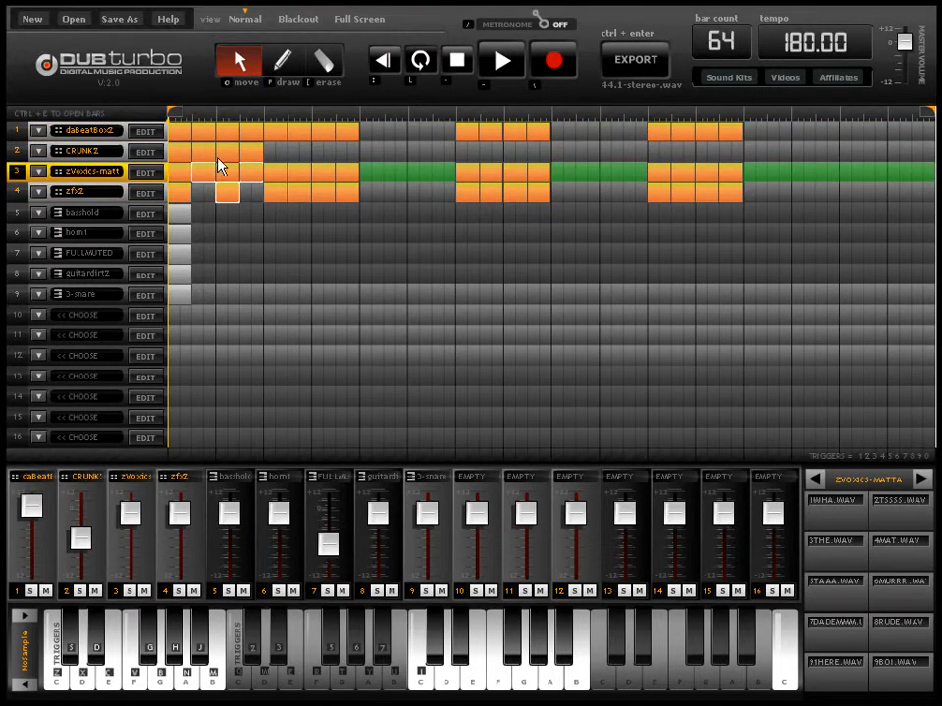
pyautogui.click(168, 155)
pyautogui.click(245, 133)
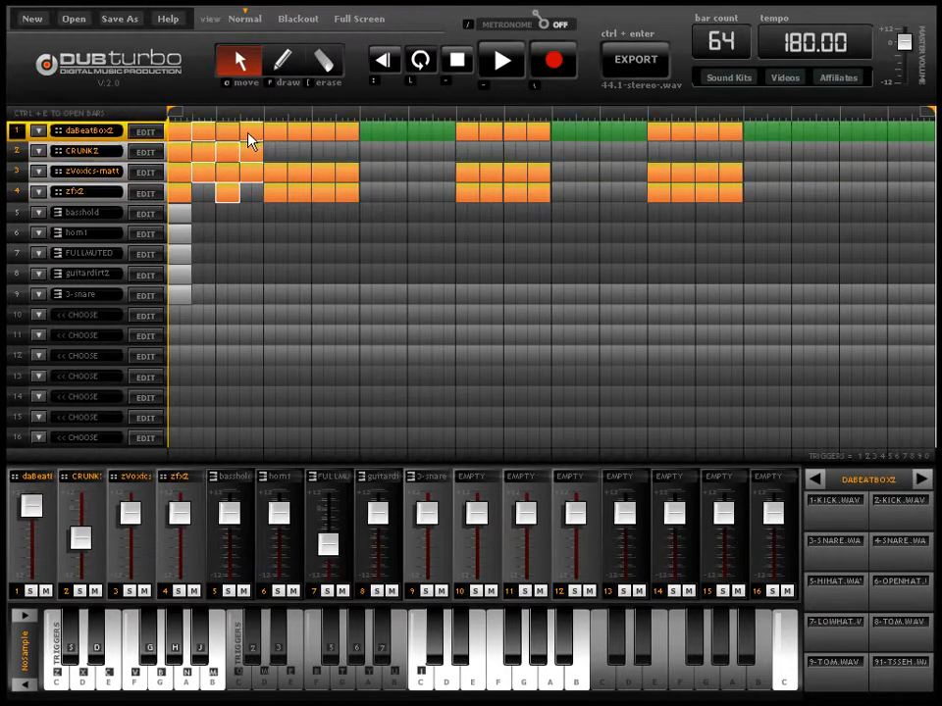
pyautogui.click(187, 179)
pyautogui.moveTo(231, 145)
pyautogui.mouseDown()
pyautogui.moveTo(437, 151)
pyautogui.moveTo(440, 135)
pyautogui.moveTo(623, 136)
pyautogui.moveTo(665, 150)
pyautogui.mouseUp()
pyautogui.moveTo(219, 192)
pyautogui.mouseDown()
pyautogui.moveTo(229, 187)
pyautogui.moveTo(216, 182)
pyautogui.moveTo(256, 153)
pyautogui.moveTo(186, 158)
pyautogui.moveTo(204, 141)
pyautogui.moveTo(920, 138)
pyautogui.mouseUp()
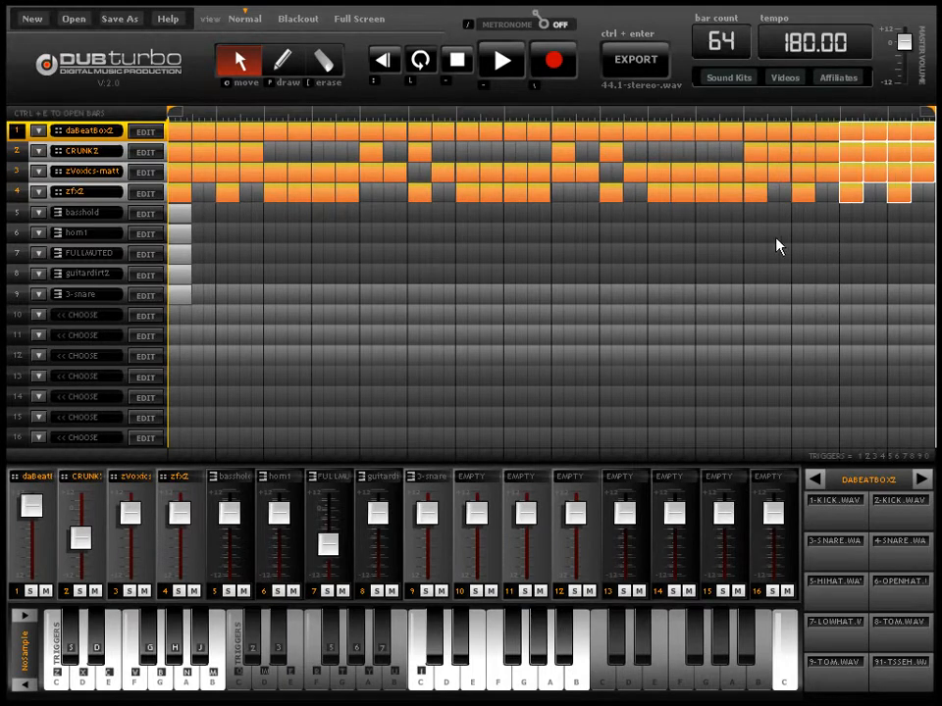
# Step: Copy the first two-bar blocks of channels 5 to 9 into bars 3 and 4
pyautogui.click(658, 241)
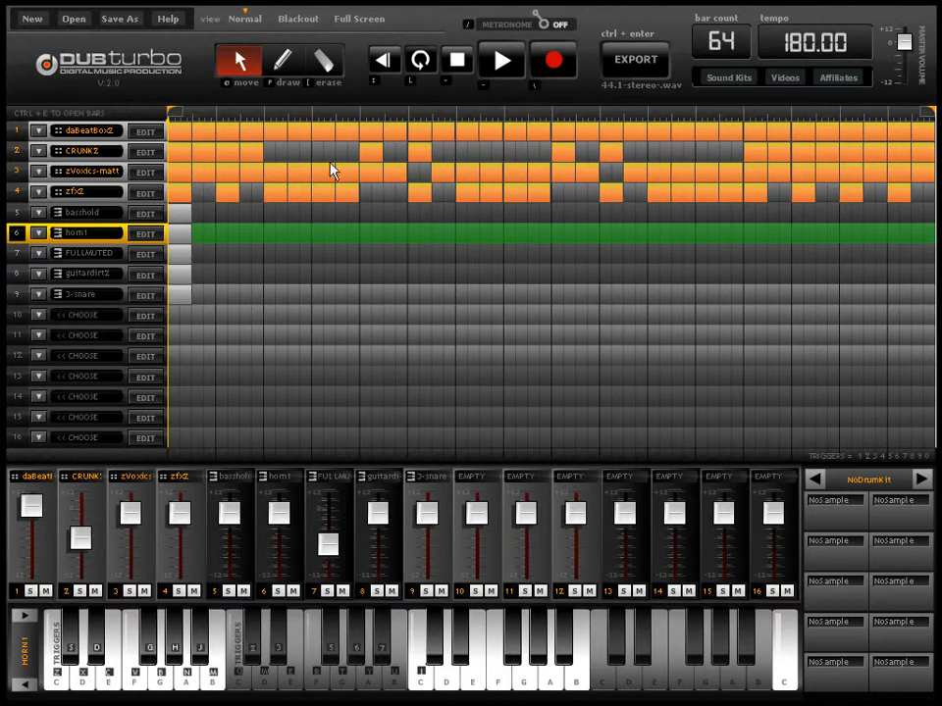
pyautogui.moveTo(193, 210); pyautogui.dragTo(212, 246)
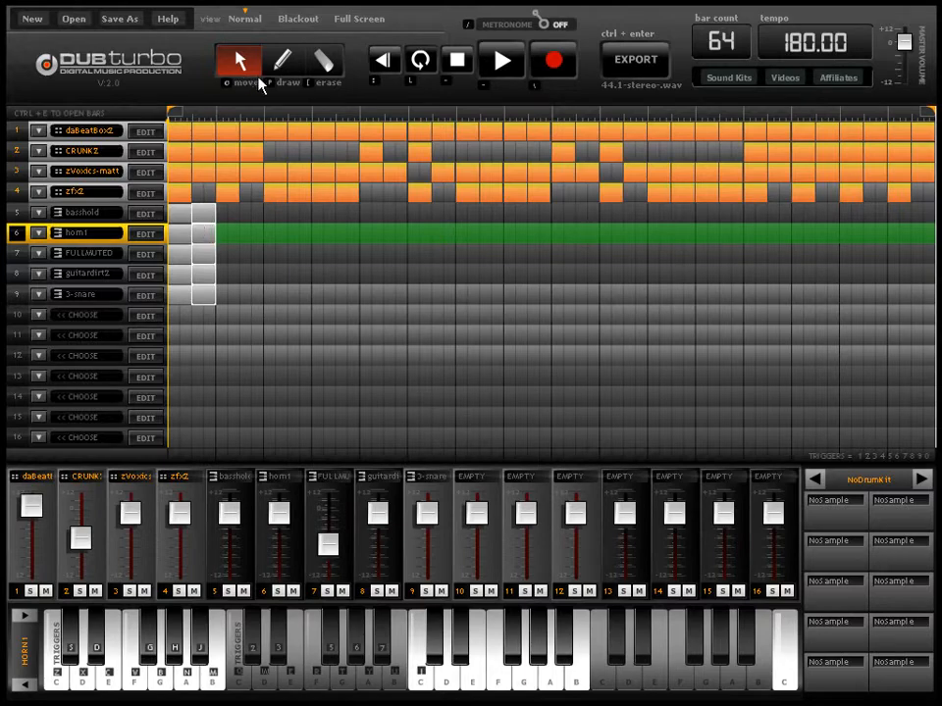
# Step: Erase the later, higher note from channel 5's basshold block at bars 3–4 and return to the arrangement
pyautogui.click(204, 218)
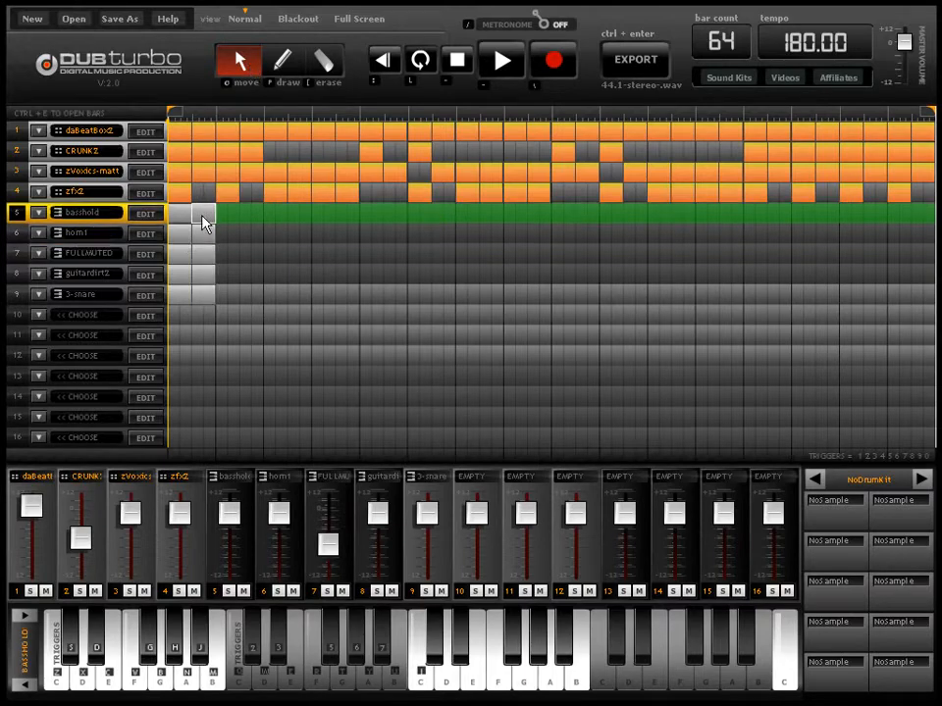
pyautogui.hotkey('ctrl', 'e')
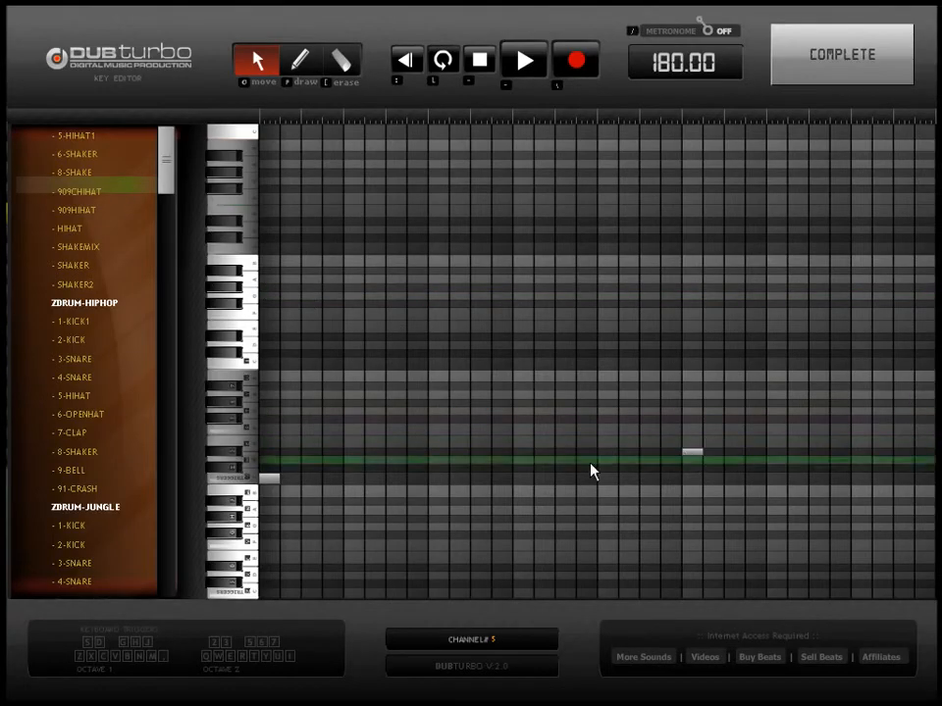
pyautogui.click(298, 65)
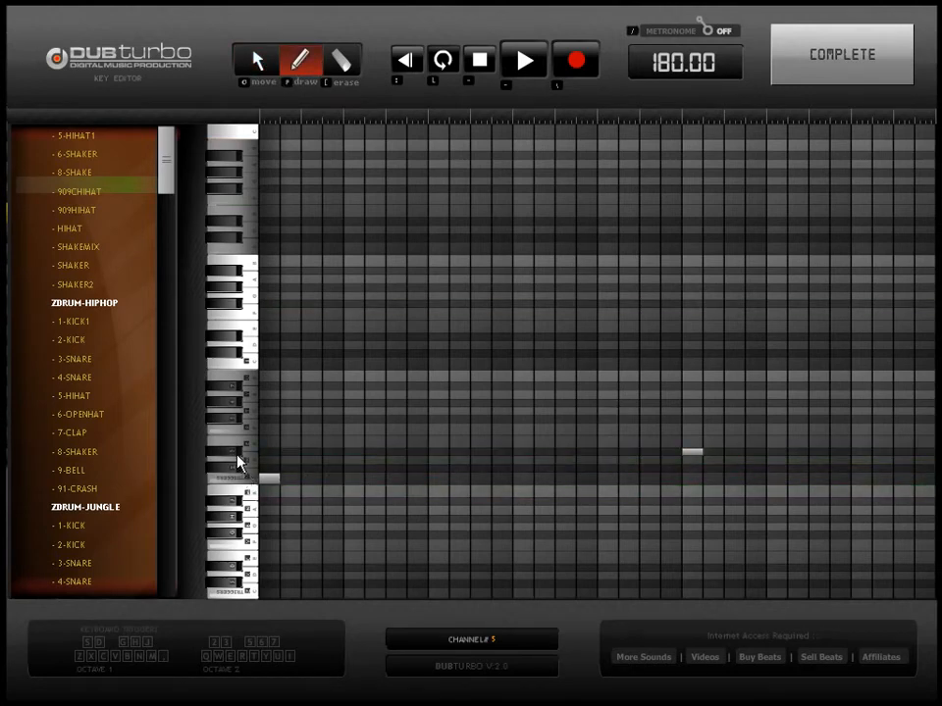
pyautogui.press('o')
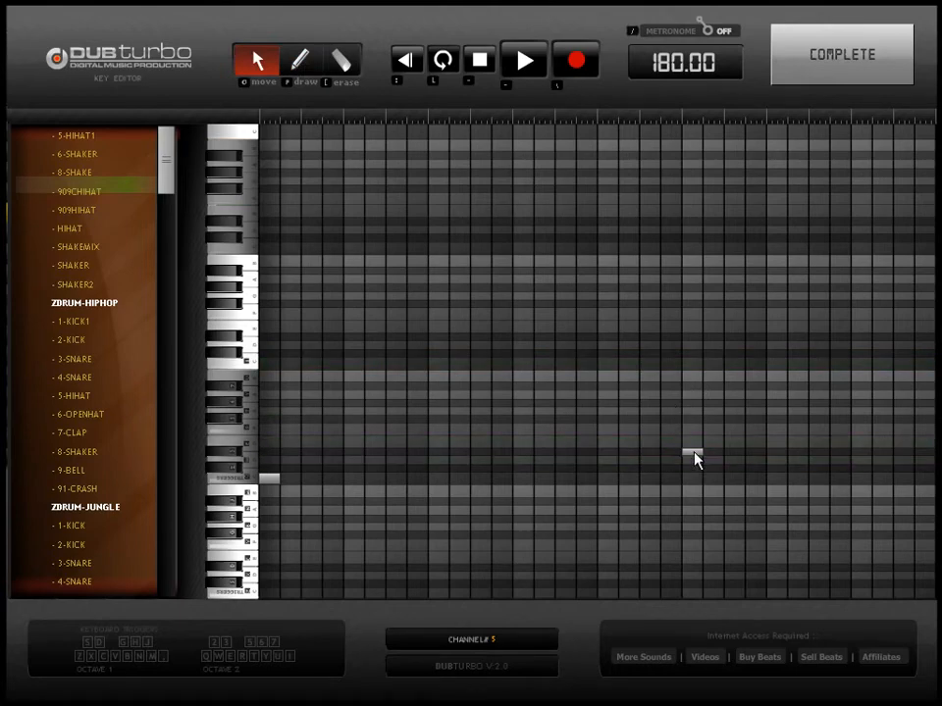
pyautogui.press('p')
pyautogui.press('[')
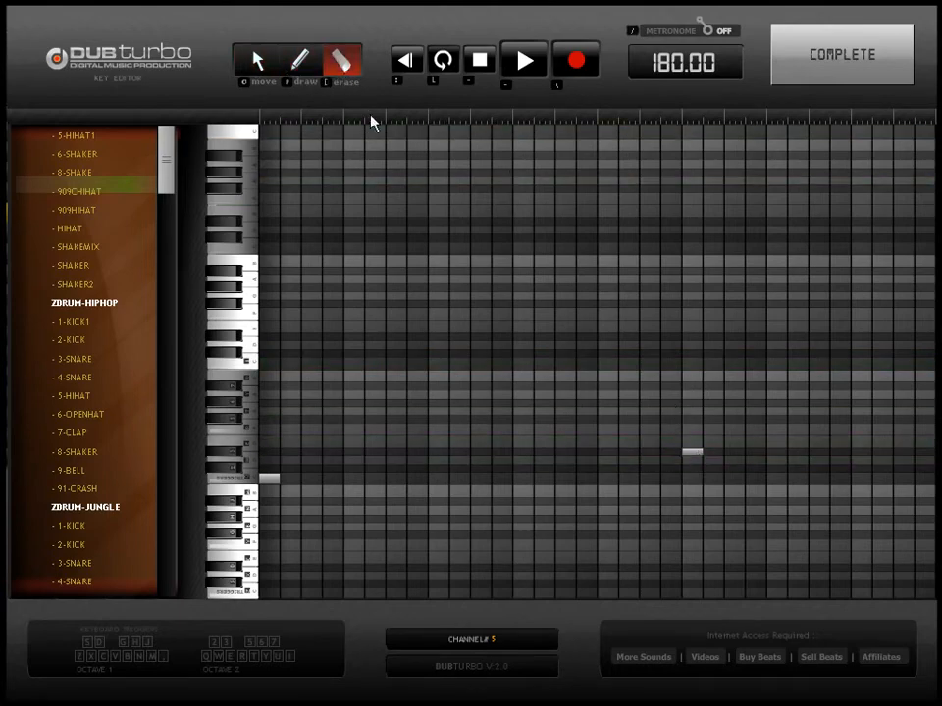
pyautogui.click(694, 452)
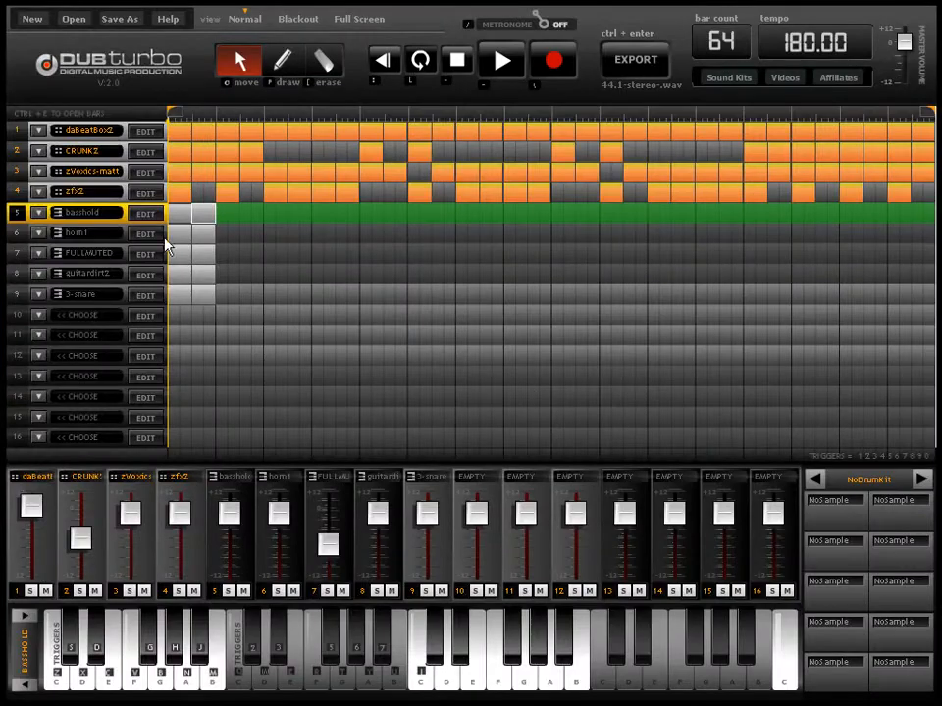
# Step: In channel 6's horn1 block at bars 3–4, draw two more low G notes at steps 17 and 25
pyautogui.click(212, 236)
pyautogui.hotkey('ctrl', 'e')
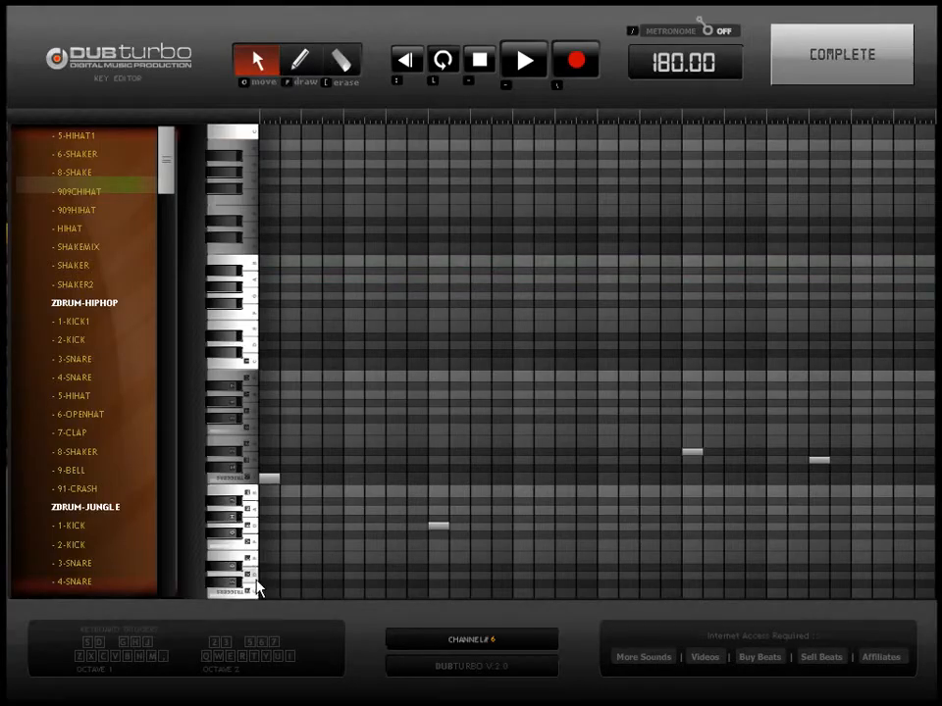
pyautogui.click(306, 66)
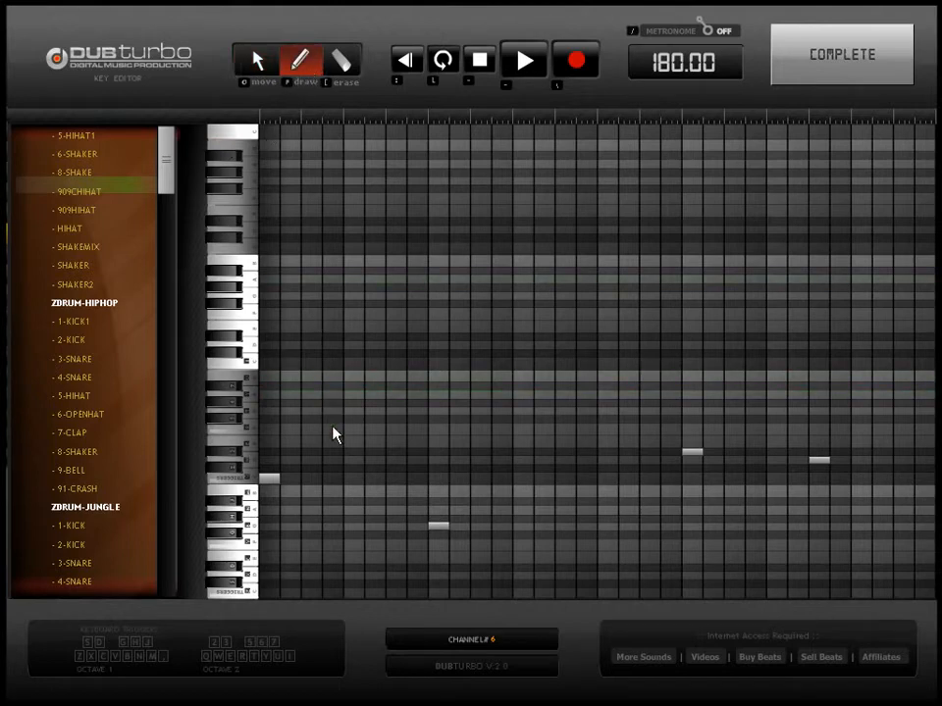
pyautogui.click(258, 62)
pyautogui.click(300, 68)
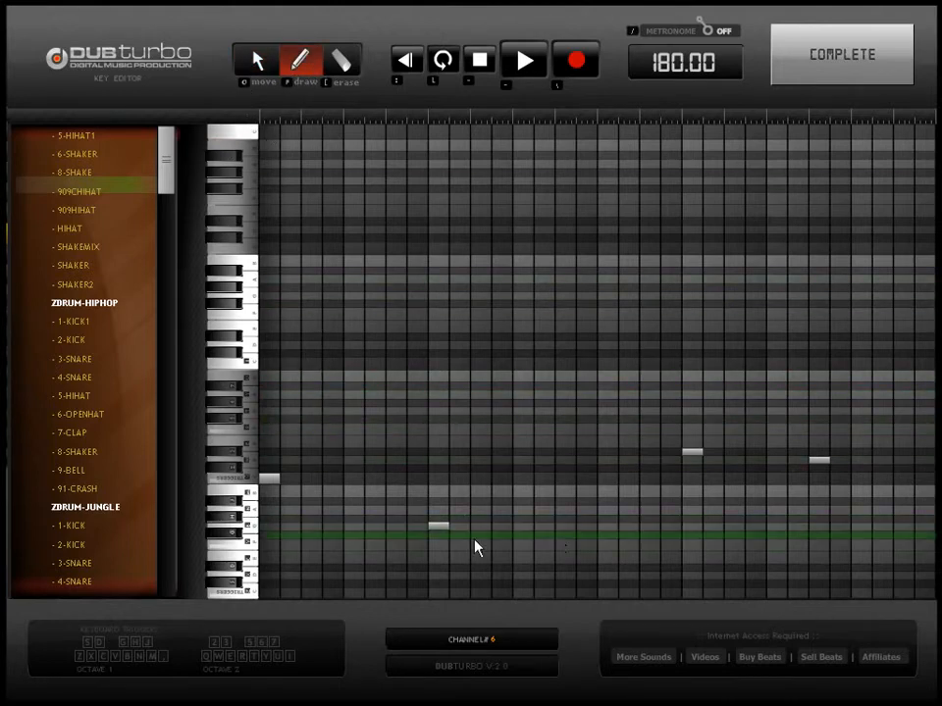
pyautogui.click(606, 527)
pyautogui.click(777, 527)
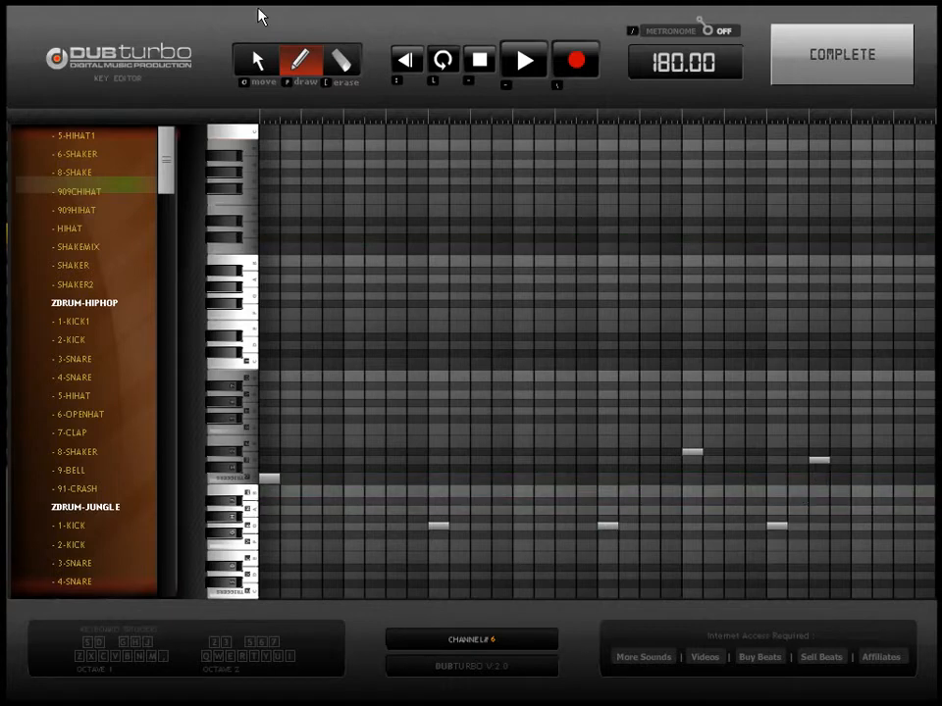
# Step: Erase the two higher notes at steps 21 and 27 from the horn1 block and complete the edit
pyautogui.click(341, 68)
pyautogui.click(692, 454)
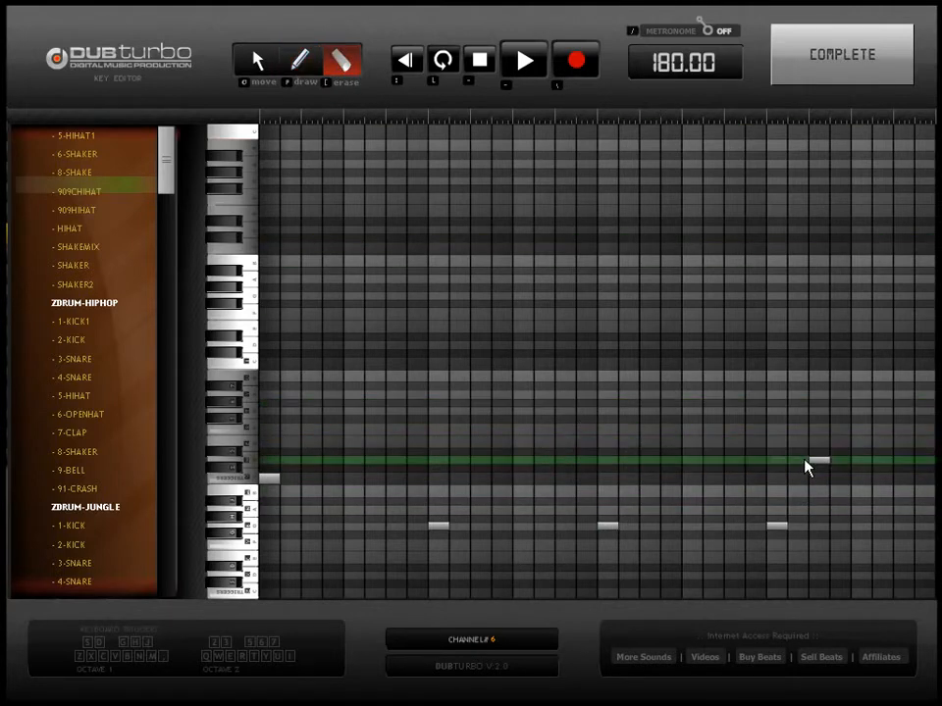
pyautogui.click(819, 461)
pyautogui.click(842, 54)
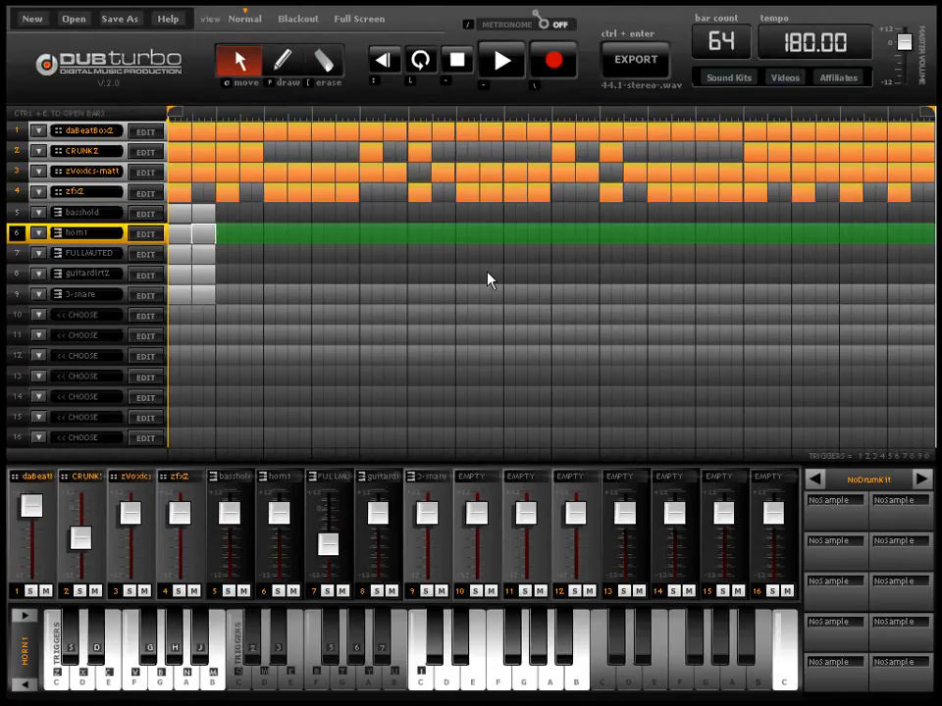
# Step: Open channel 7's FULLMUTED pattern and erase its last two notes
pyautogui.click(212, 261)
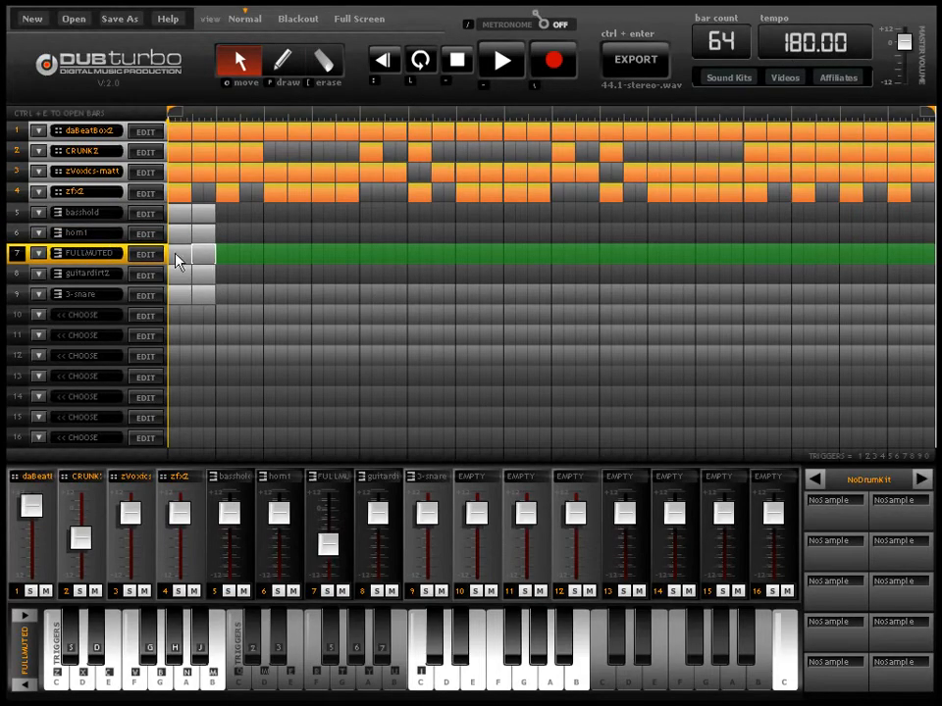
pyautogui.doubleClick(177, 260)
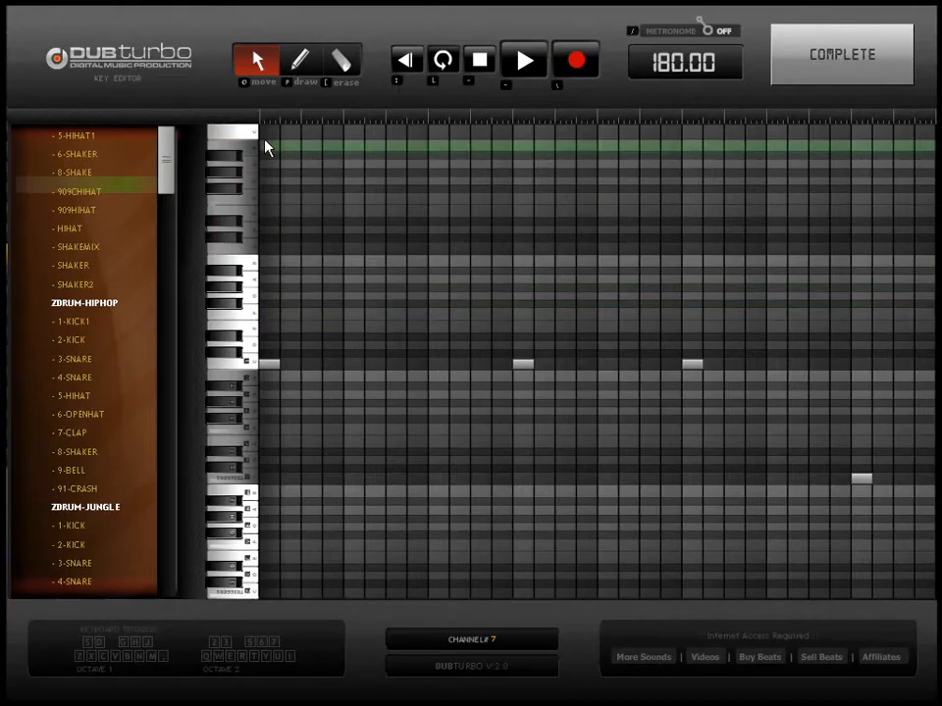
pyautogui.click(342, 65)
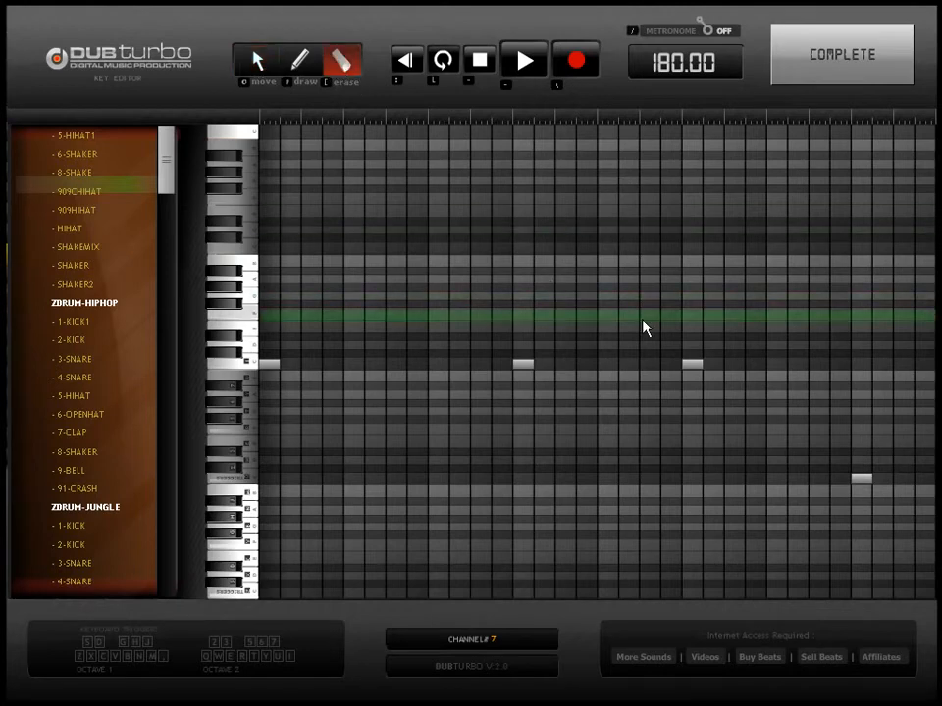
pyautogui.click(693, 365)
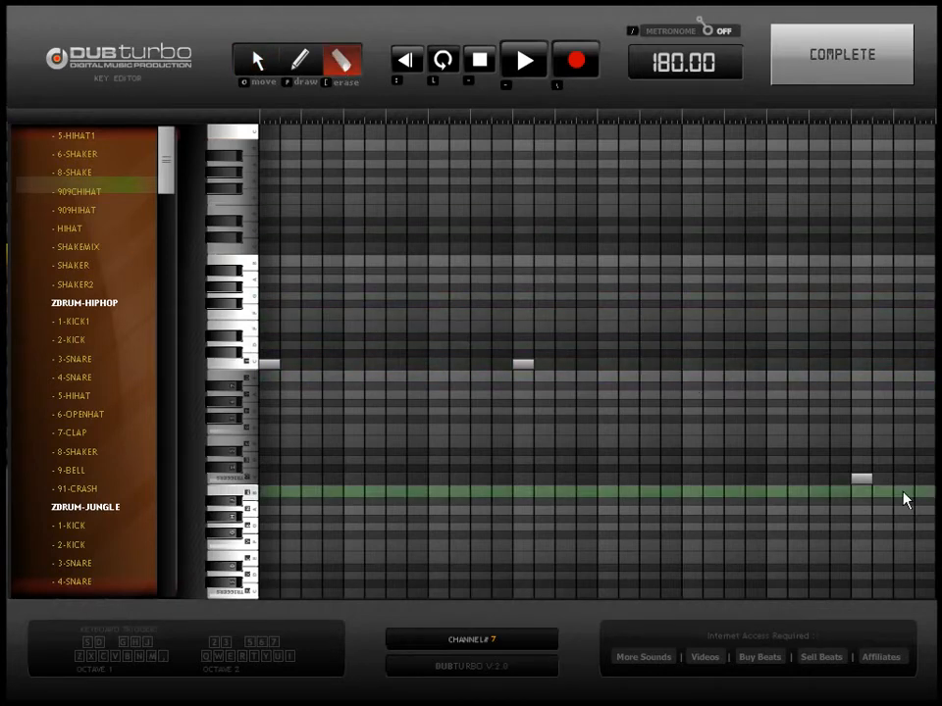
pyautogui.click(861, 479)
# Step: Draw G notes at steps 21 and 27 and a D# note at step 31 in the FULLMUTED pattern's upper octave, and complete the edit
pyautogui.click(299, 60)
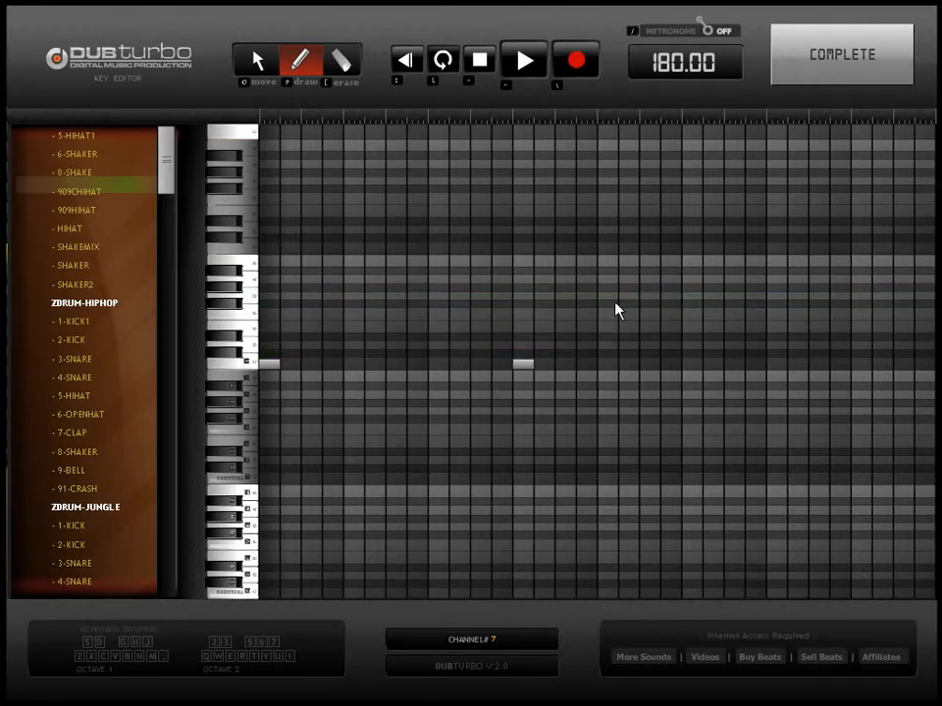
pyautogui.click(693, 297)
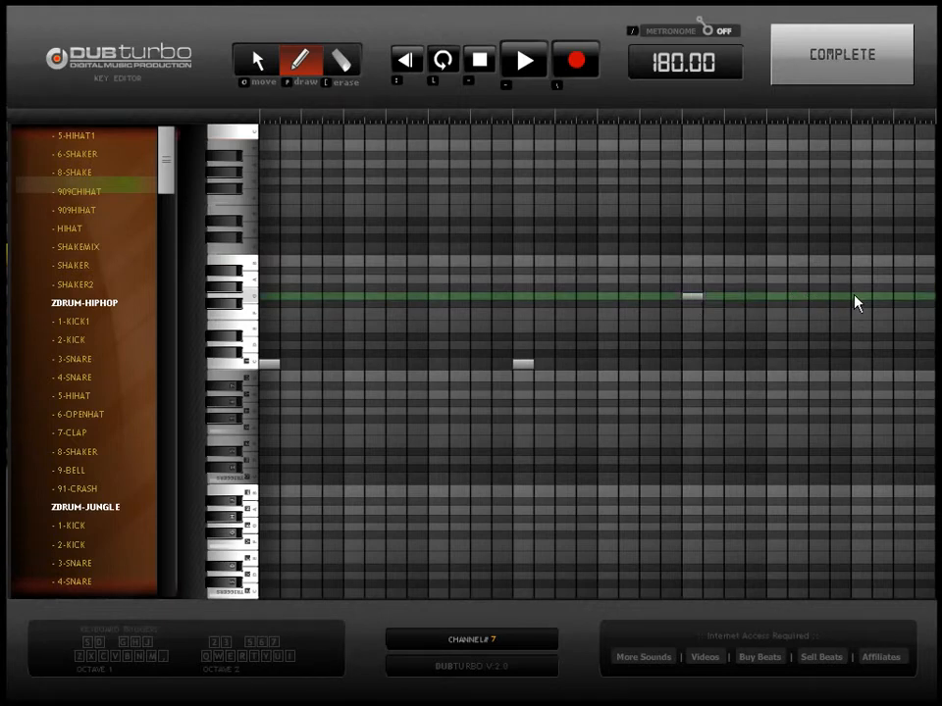
pyautogui.click(822, 297)
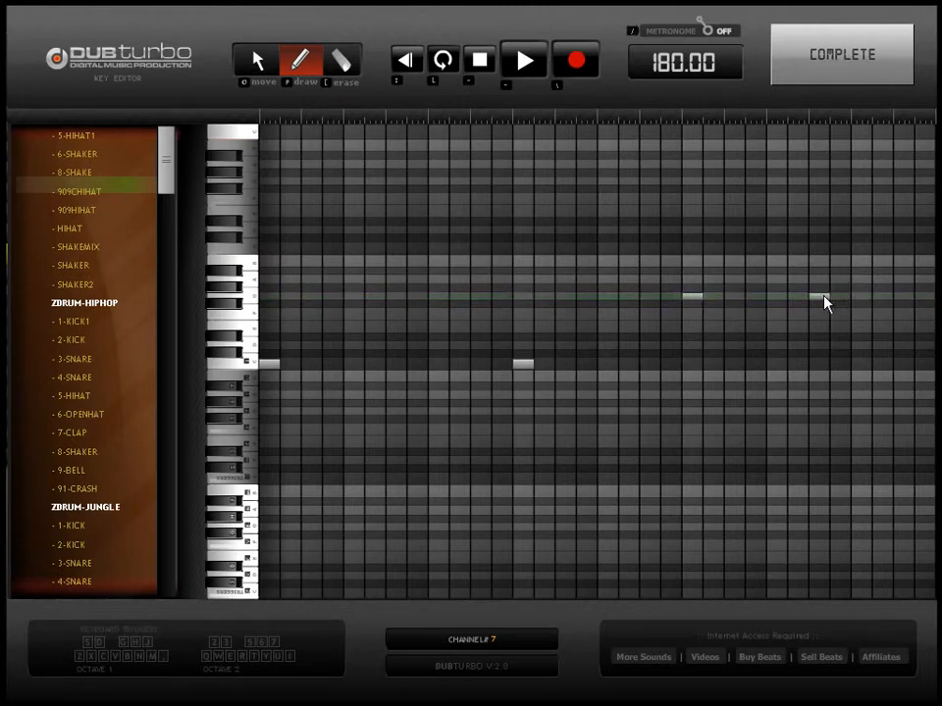
pyautogui.click(903, 339)
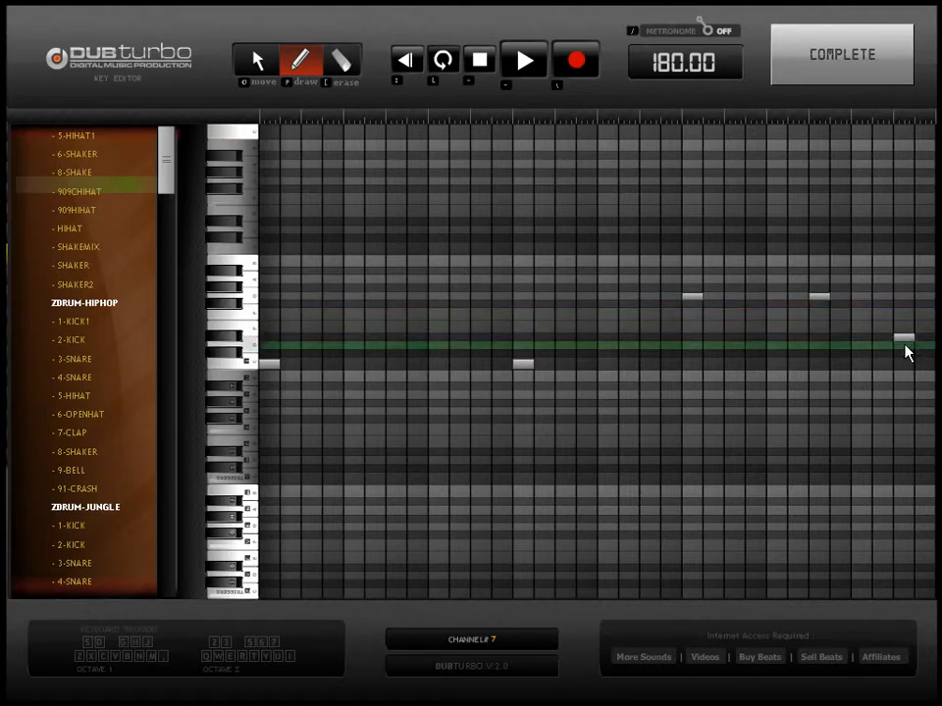
pyautogui.click(875, 84)
# Step: In channel 8's guitardirt2 block at bars 3–4, raise the last note to D# and add a D note at step 29
pyautogui.doubleClick(216, 275)
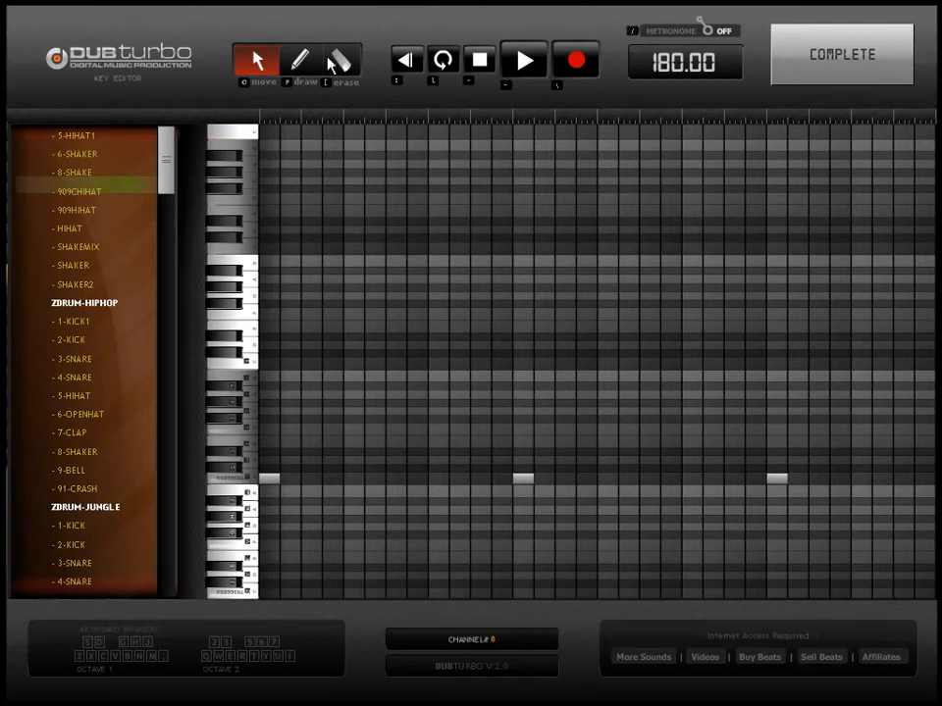
pyautogui.click(303, 64)
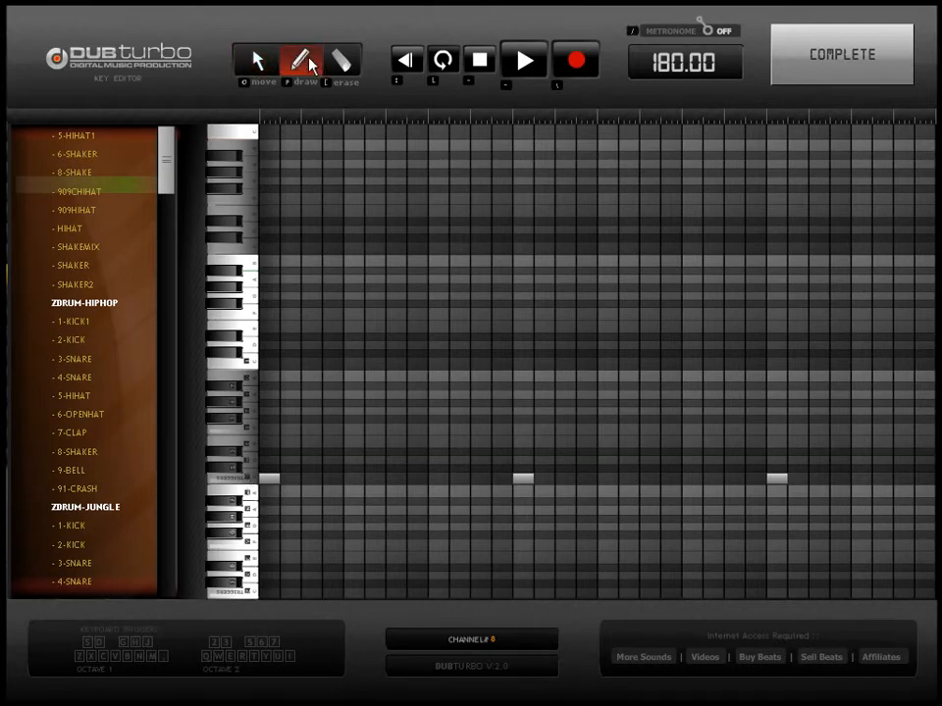
pyautogui.click(258, 60)
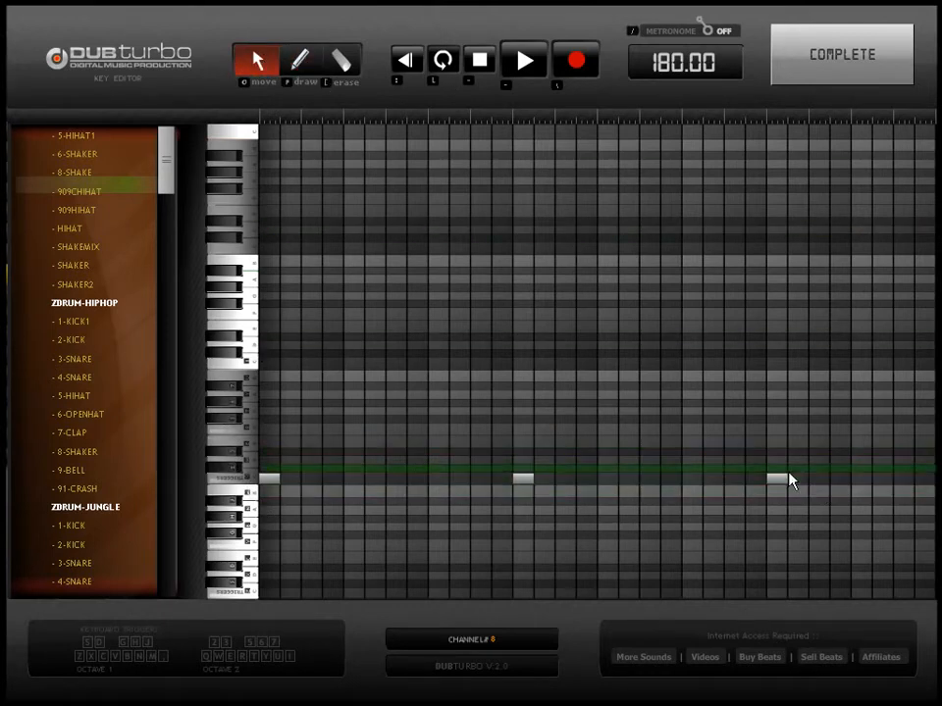
pyautogui.moveTo(780, 489); pyautogui.dragTo(780, 452)
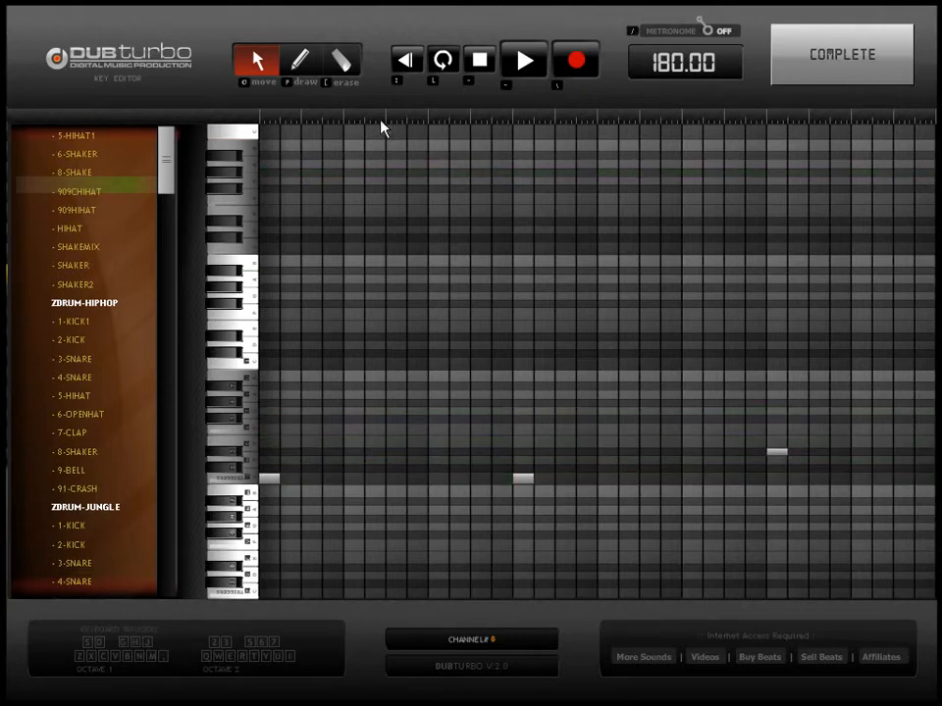
pyautogui.click(303, 67)
pyautogui.click(862, 459)
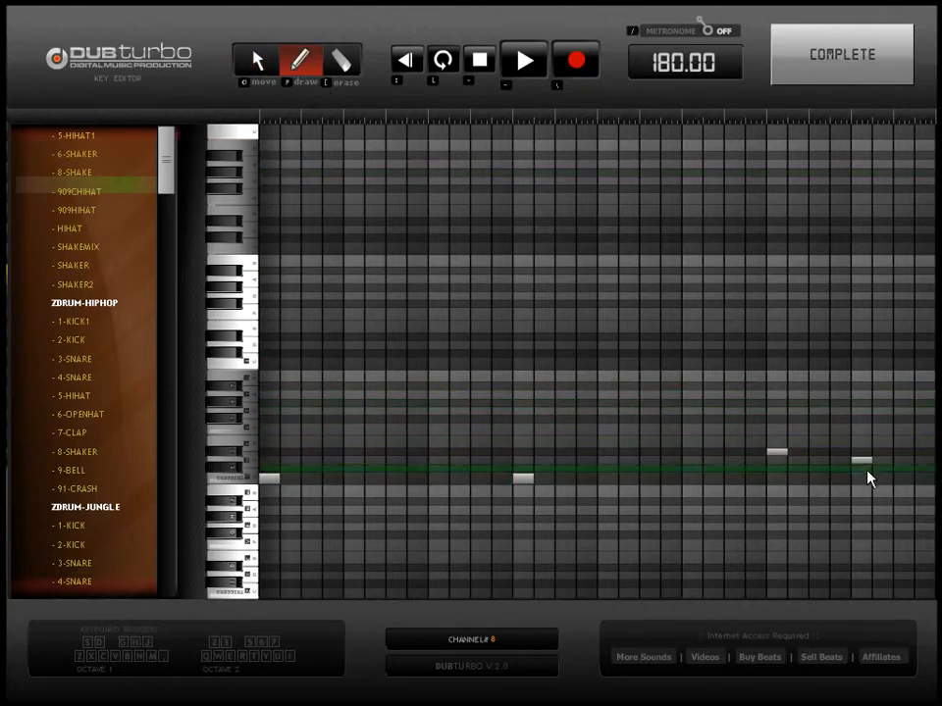
pyautogui.click(800, 71)
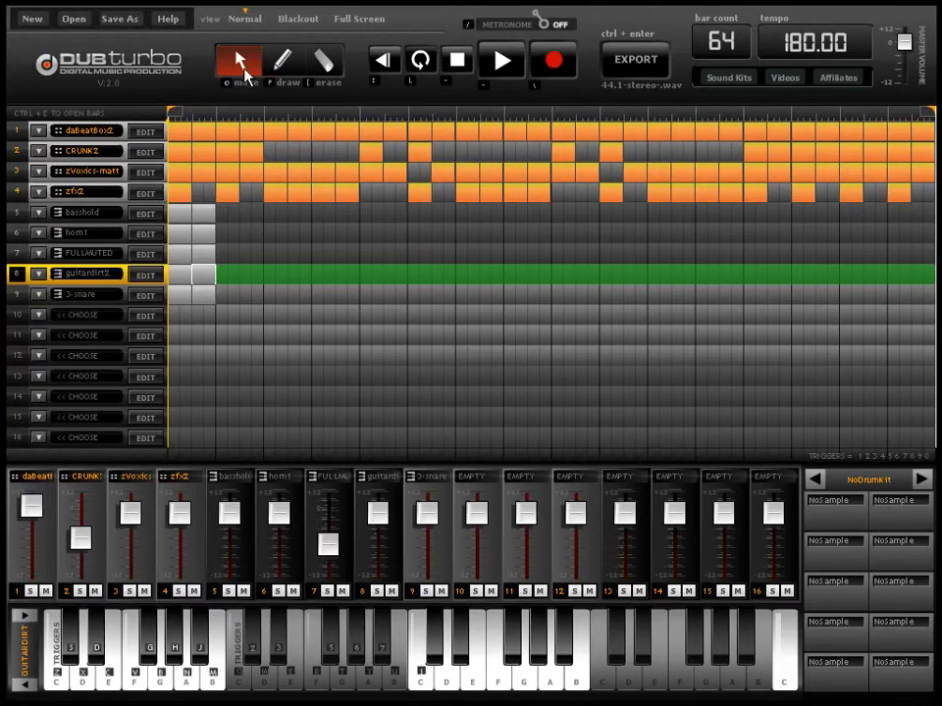
# Step: Check the notes in channel 9's 3-snare block at bars 3–4, and erase that channel's block at bars 1–2
pyautogui.hotkey('ctrl', 'e')
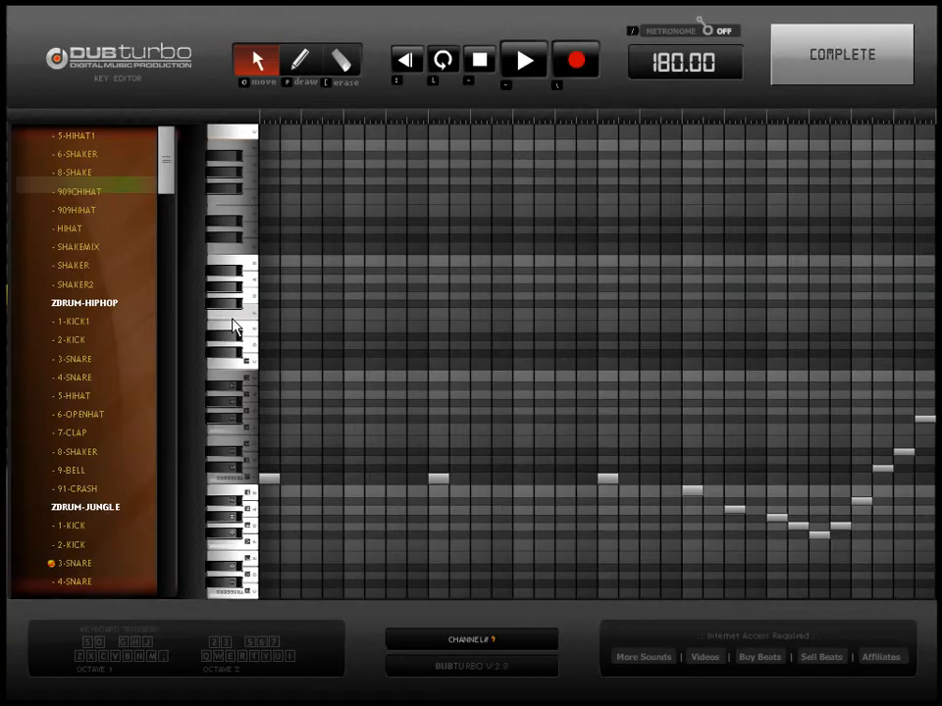
pyautogui.click(841, 57)
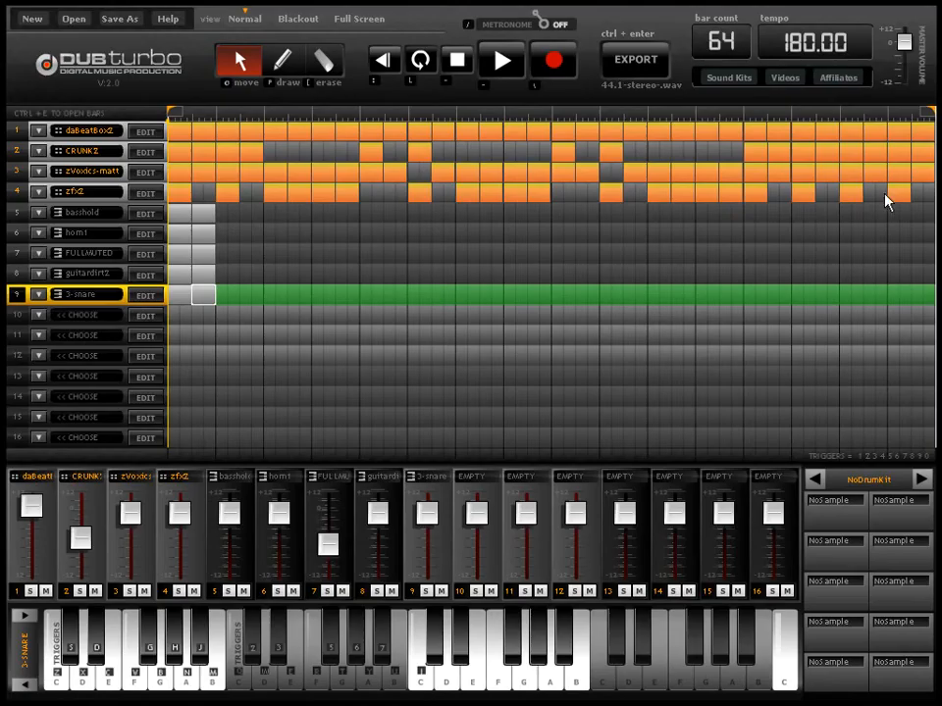
pyautogui.click(323, 60)
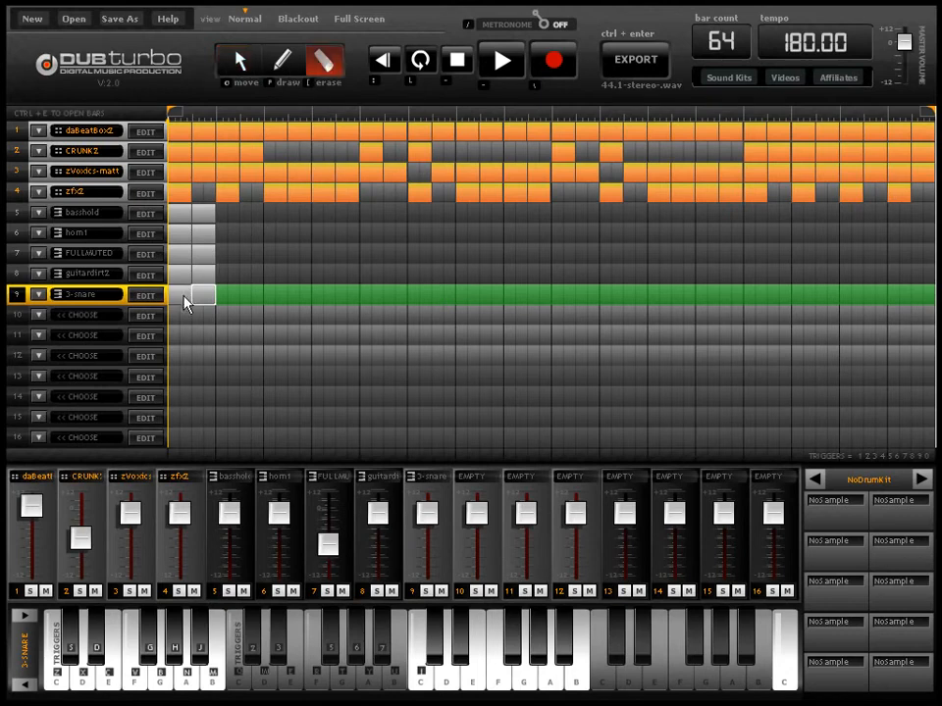
pyautogui.click(240, 61)
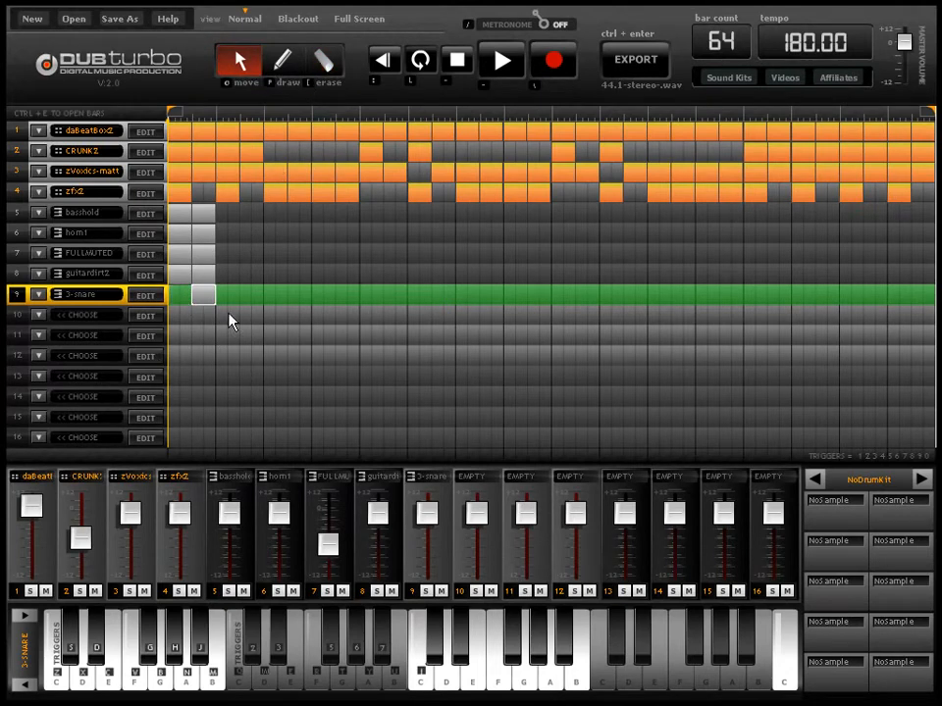
# Step: Move channel 9's 3-snare block to bars 7–8 and copy it to bars 15–16, 23–24, 31–32, 43–44 and 55–56
pyautogui.moveTo(213, 302); pyautogui.dragTo(256, 301)
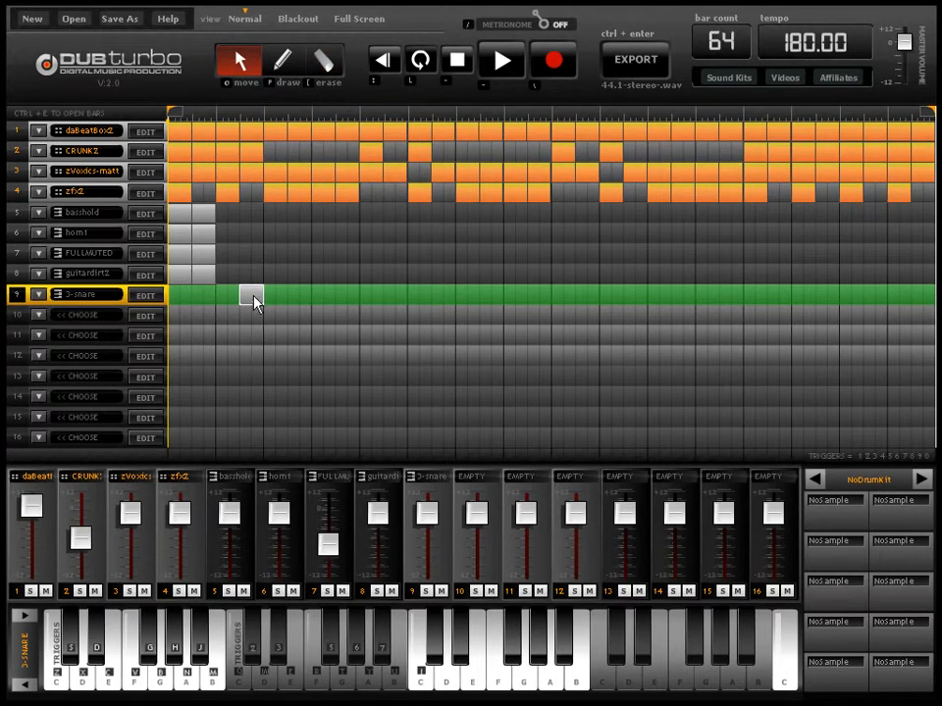
pyautogui.click(349, 304)
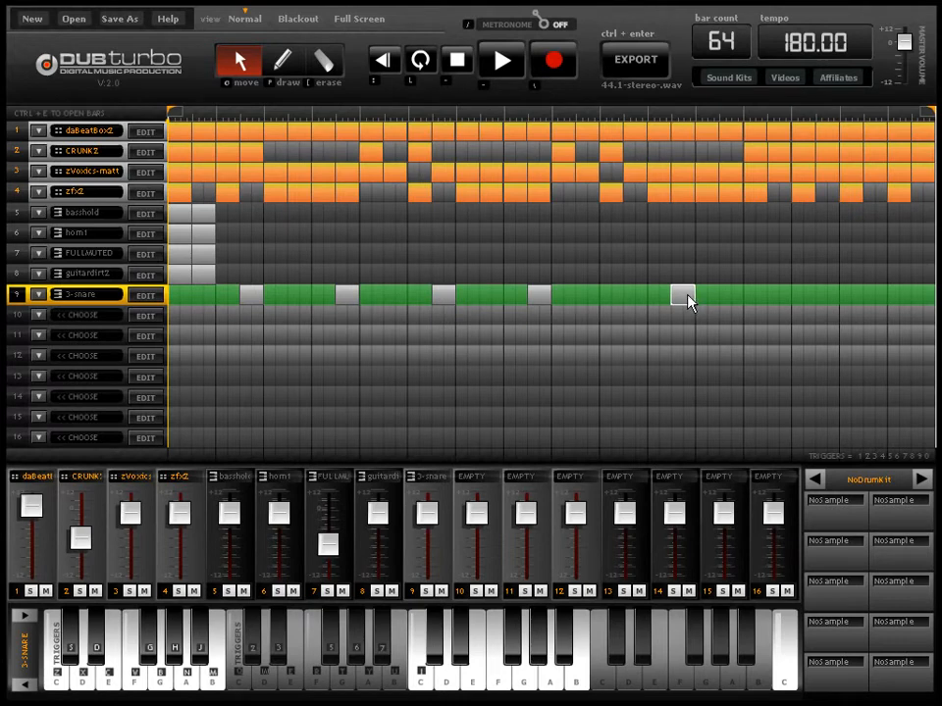
pyautogui.click(834, 297)
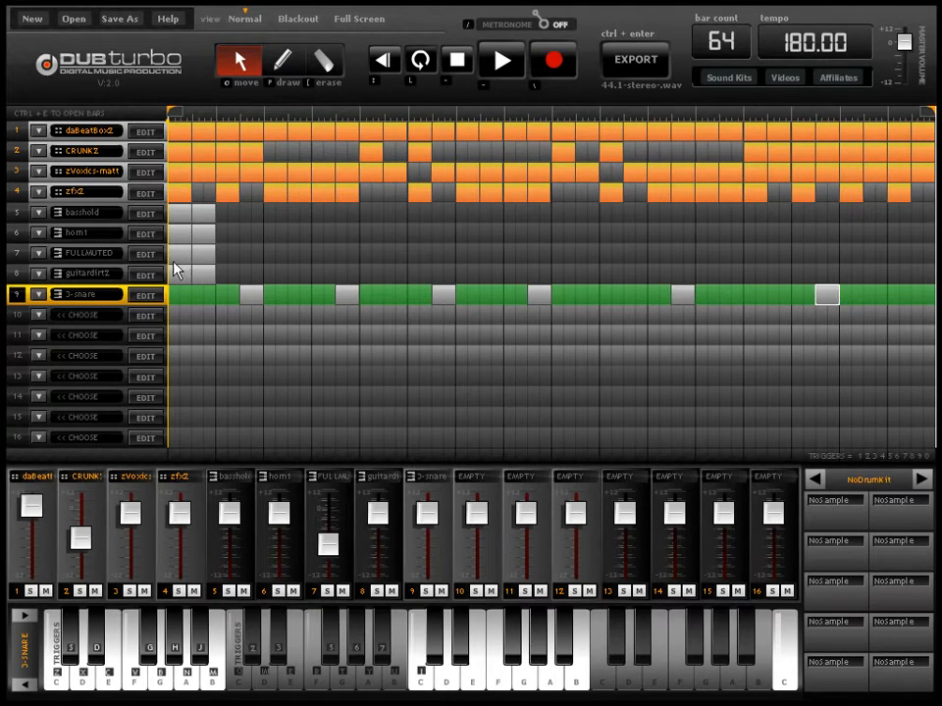
# Step: Copy the bars 1–4 blocks of channels 5 to 8 to bars 5–8
pyautogui.click(191, 276)
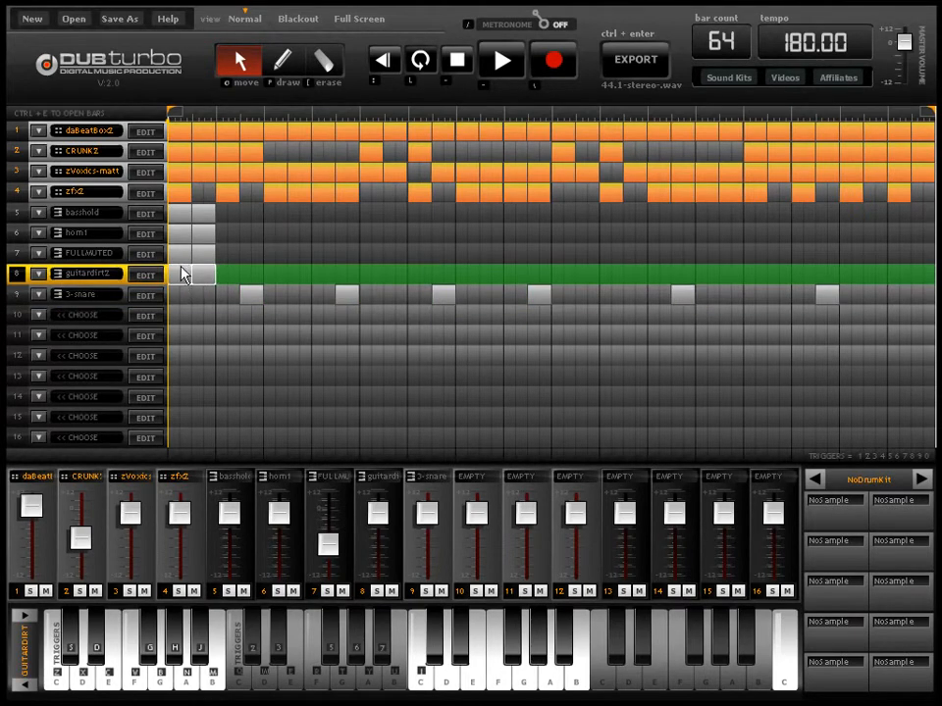
pyautogui.click(196, 257)
pyautogui.click(194, 239)
pyautogui.click(202, 217)
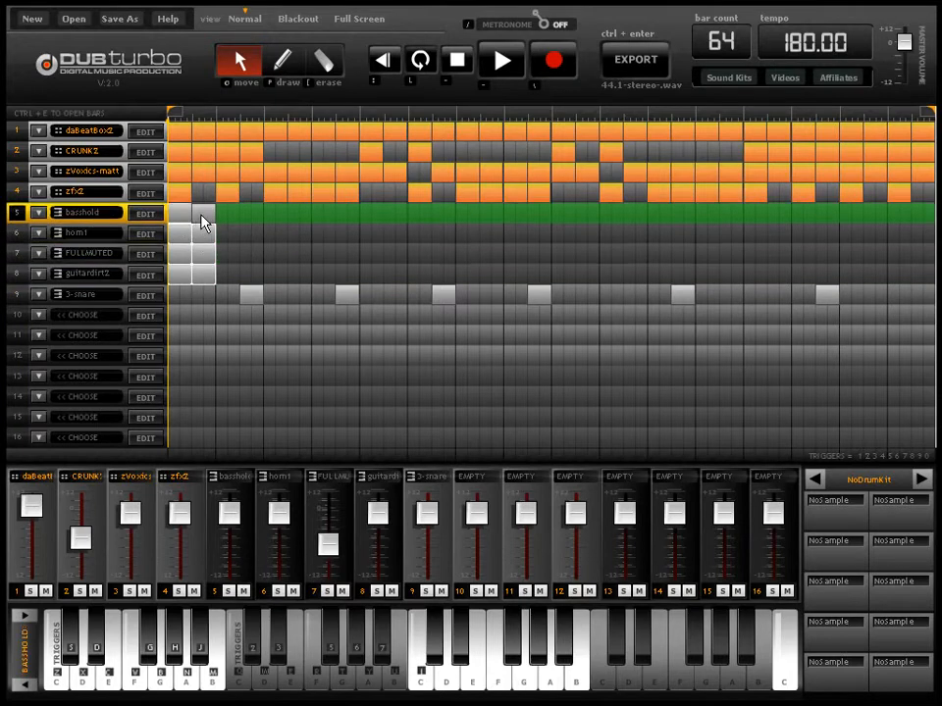
pyautogui.moveTo(202, 217); pyautogui.dragTo(250, 219)
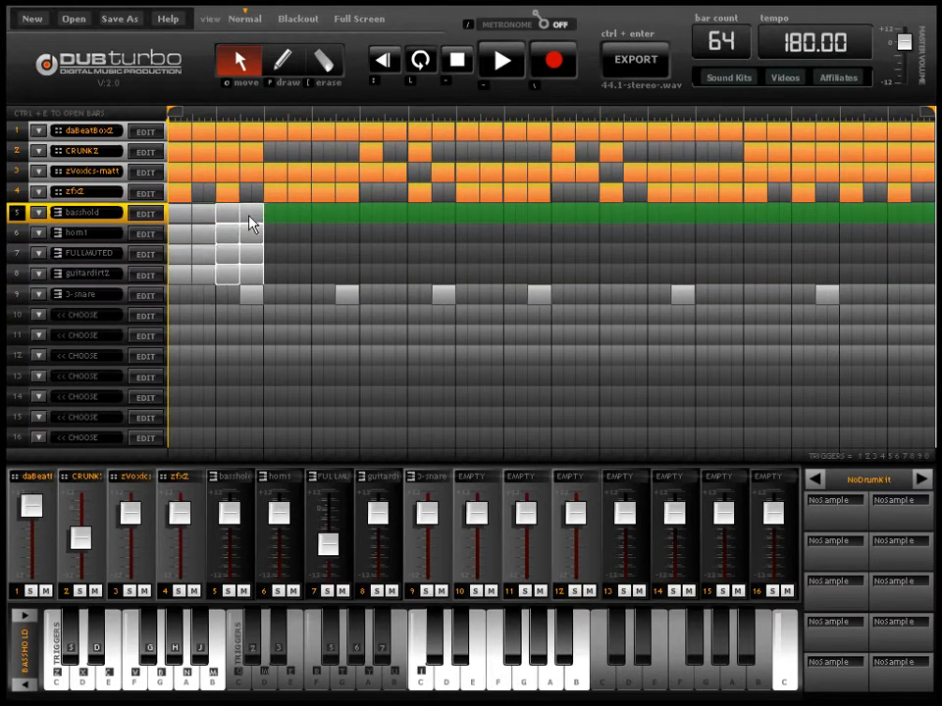
# Step: Copy the basshold and horn1 blocks at bars 1–8 to bars 9–16 and 17–24
pyautogui.click(304, 240)
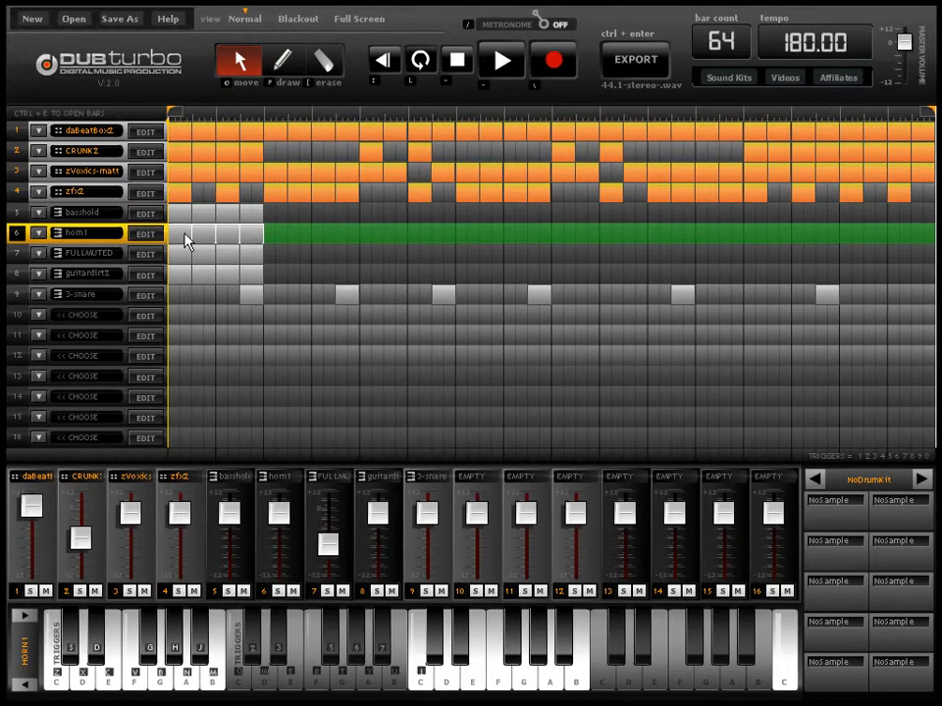
pyautogui.click(193, 220)
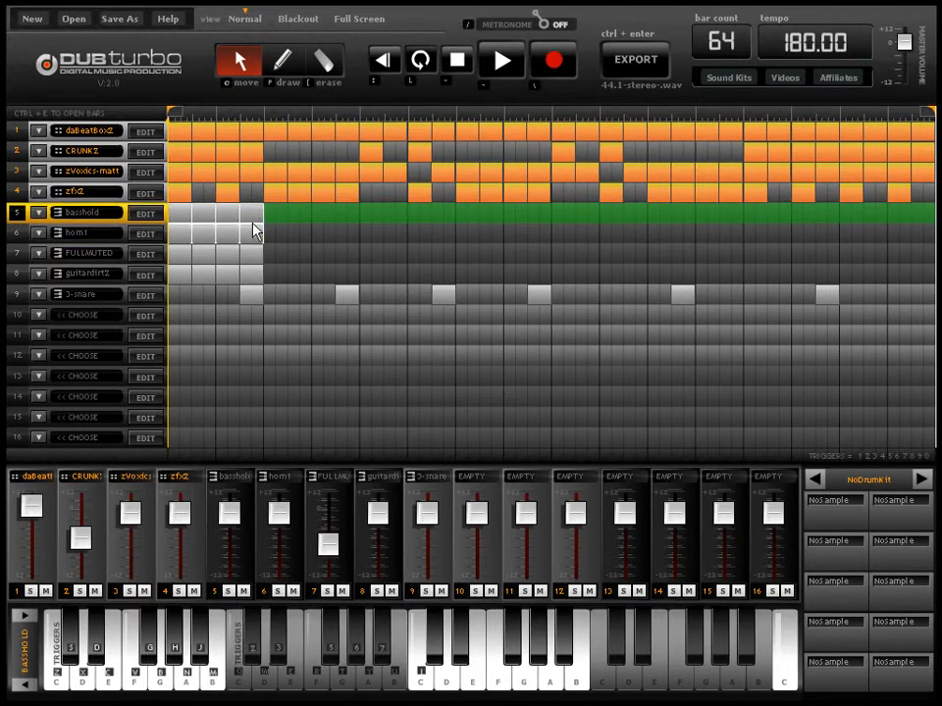
pyautogui.moveTo(227, 217); pyautogui.dragTo(412, 231)
pyautogui.click(260, 284)
pyautogui.click(254, 257)
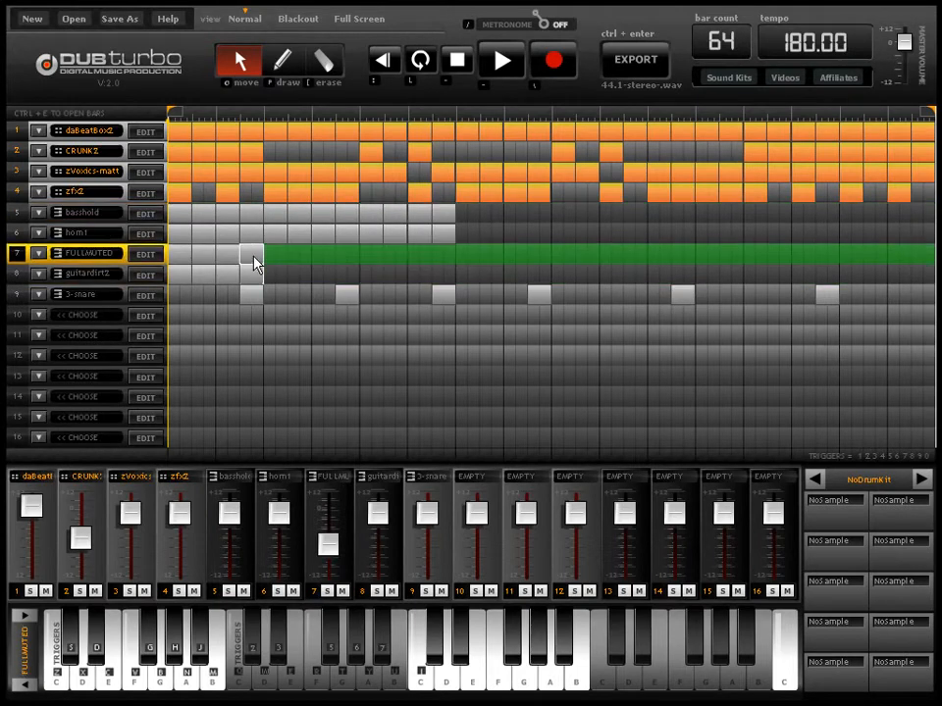
pyautogui.click(254, 232)
pyautogui.click(235, 218)
pyautogui.click(228, 235)
pyautogui.click(228, 257)
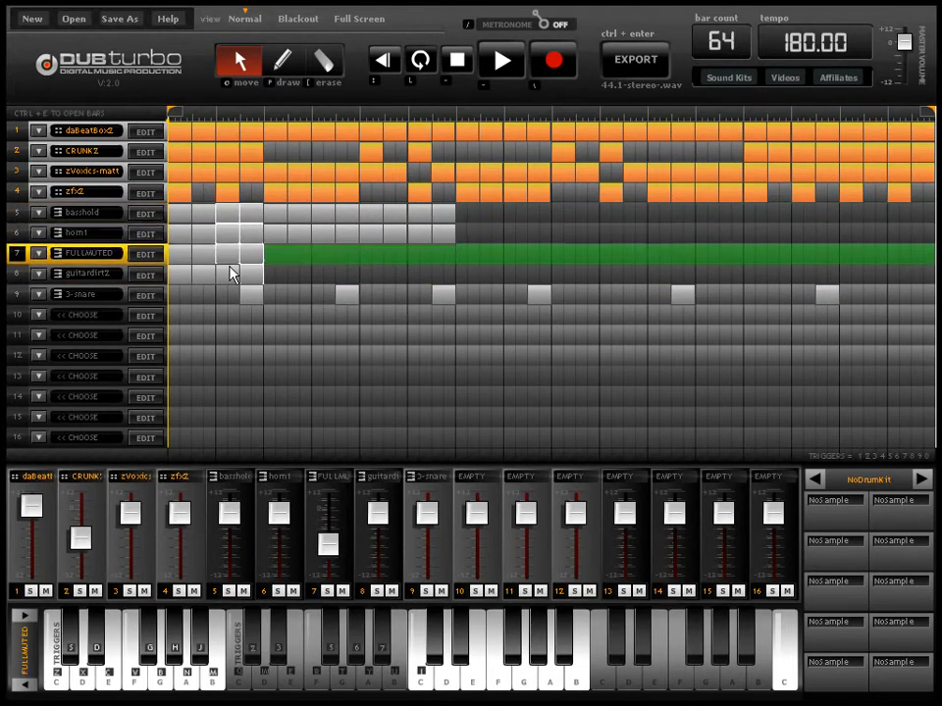
pyautogui.click(198, 272)
pyautogui.click(203, 251)
pyautogui.click(205, 236)
pyautogui.click(207, 215)
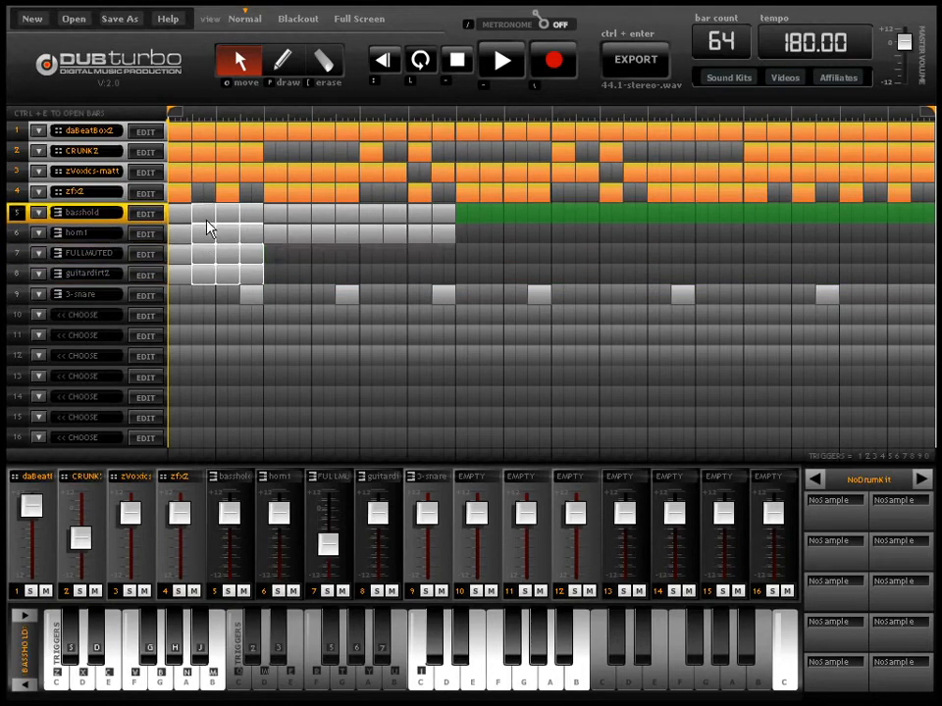
pyautogui.click(187, 236)
pyautogui.click(184, 254)
pyautogui.click(201, 271)
pyautogui.click(227, 213)
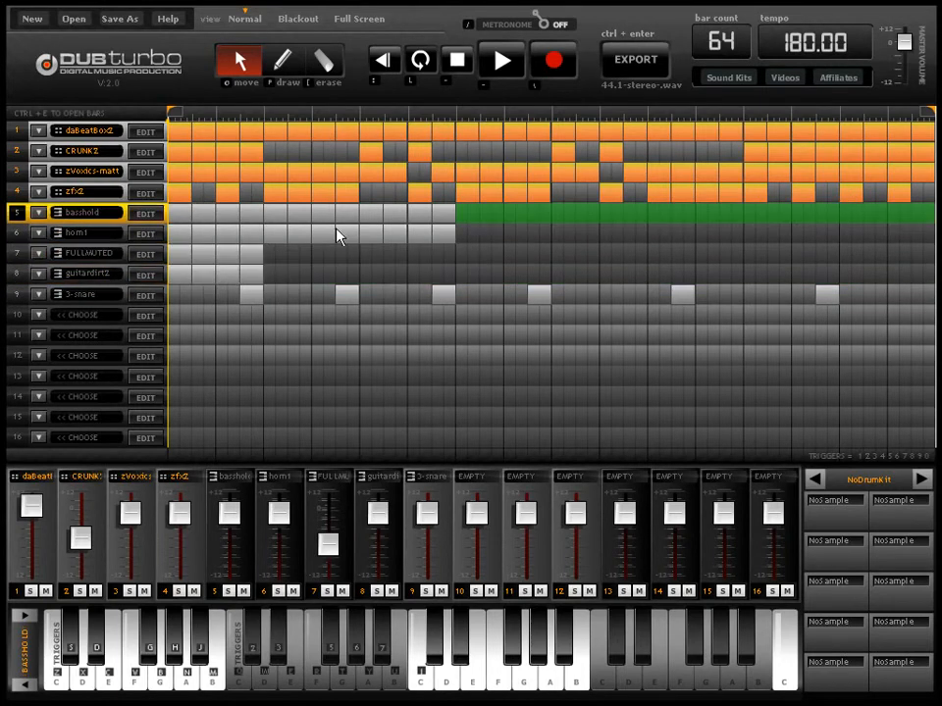
# Step: Copy the bars 1–8 blocks of channels 5 to 8 to bars 25–32 and 49–56
pyautogui.click(275, 234)
pyautogui.click(218, 218)
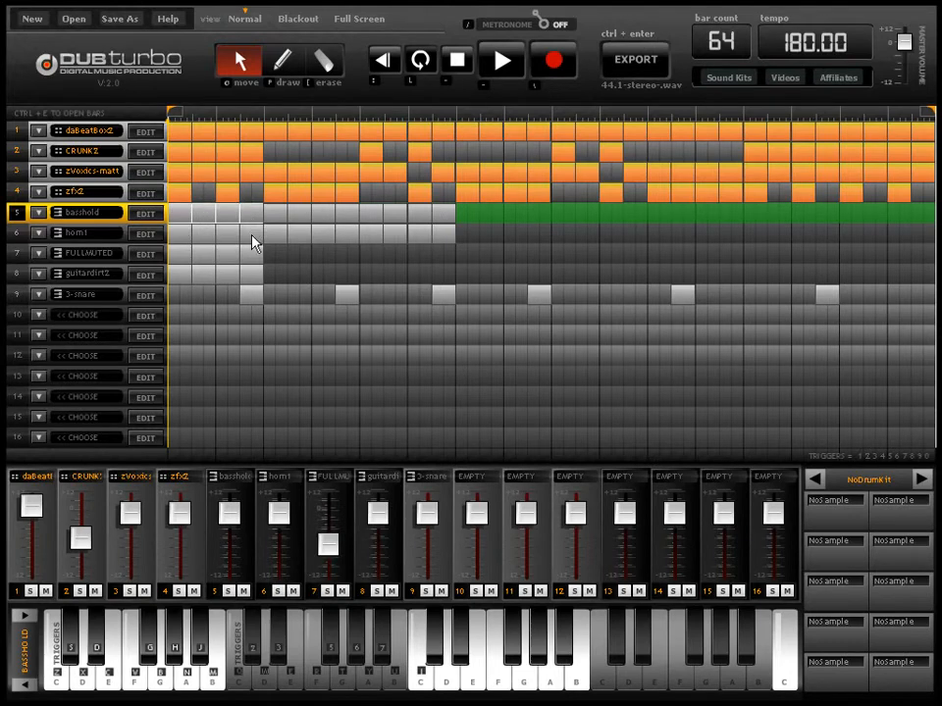
pyautogui.click(250, 237)
pyautogui.click(231, 257)
pyautogui.click(206, 239)
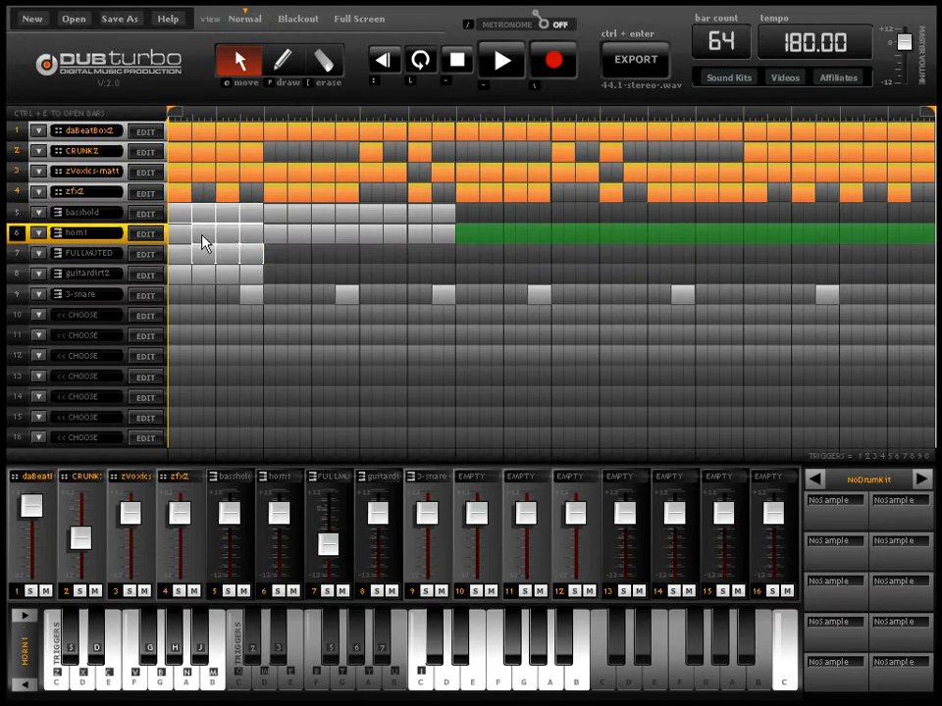
pyautogui.click(184, 251)
pyautogui.click(186, 276)
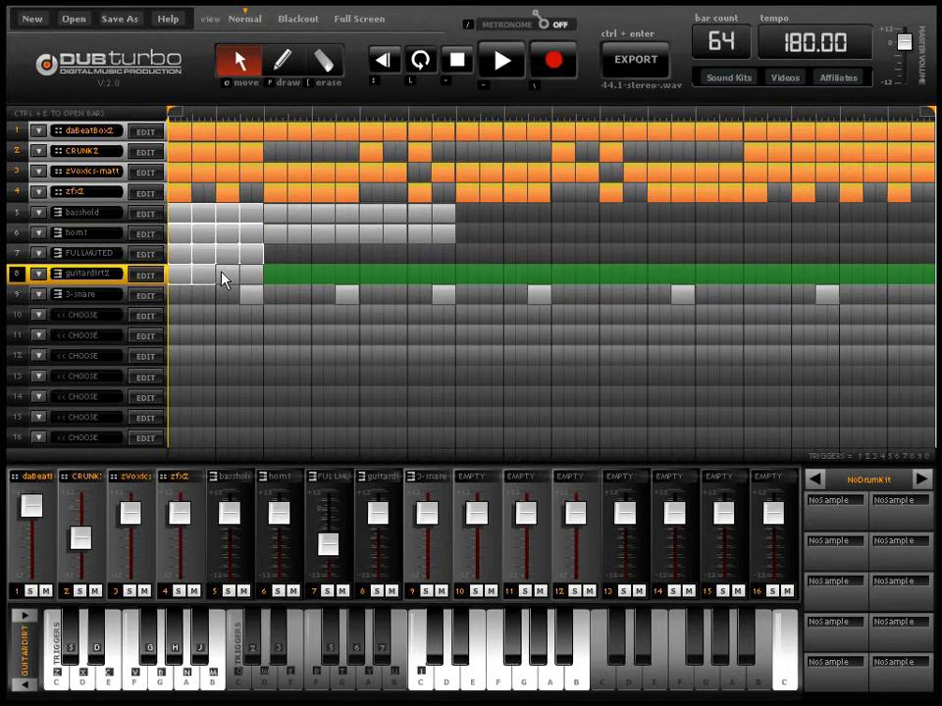
pyautogui.moveTo(231, 263); pyautogui.dragTo(778, 249)
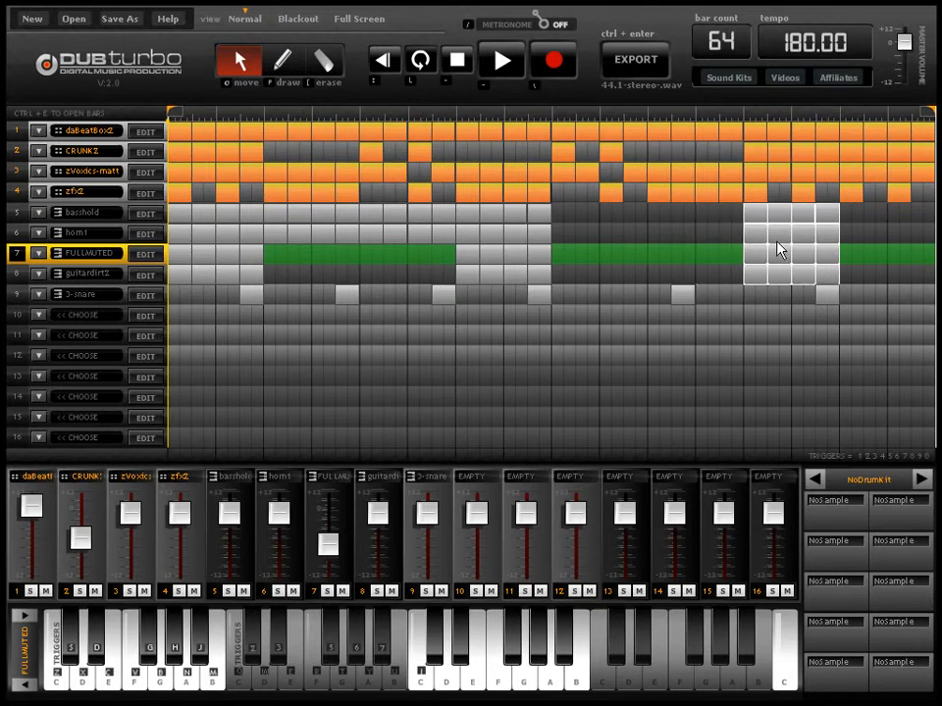
# Step: Fill bars 33–48 and 57–64 on channels 5 and 6 with copies of the existing basshold and horn1 blocks
pyautogui.click(421, 241)
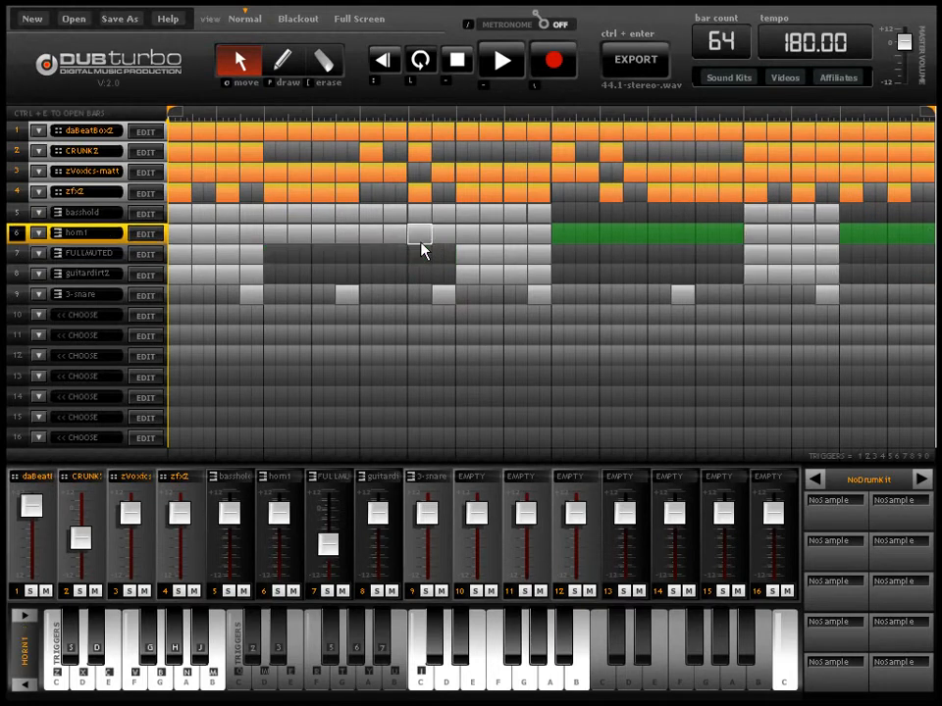
pyautogui.moveTo(432, 212); pyautogui.dragTo(407, 244)
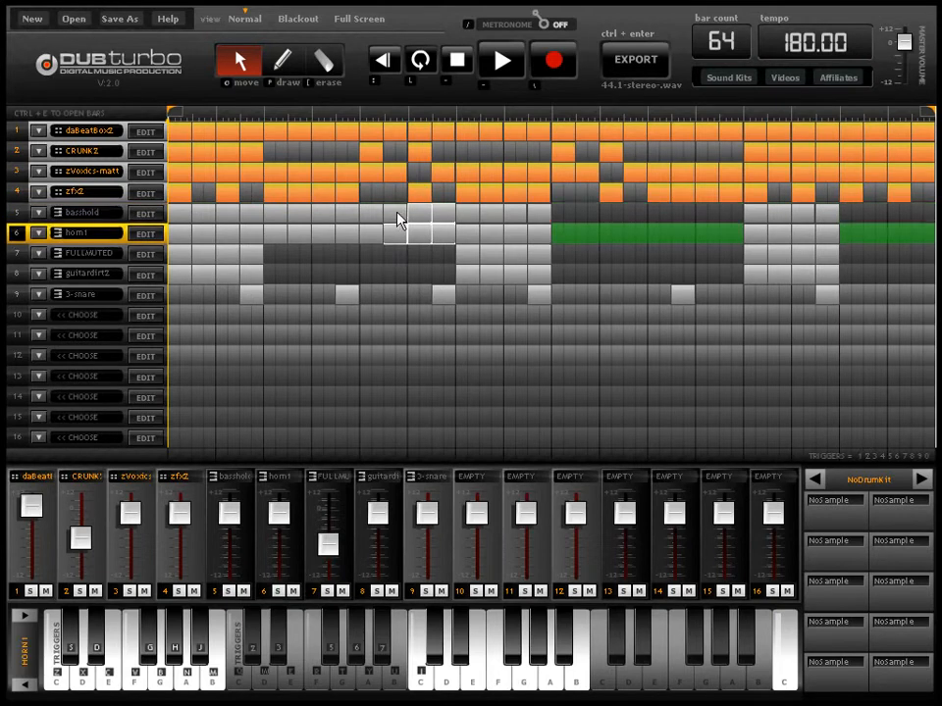
pyautogui.click(374, 253)
pyautogui.moveTo(374, 234); pyautogui.dragTo(910, 221)
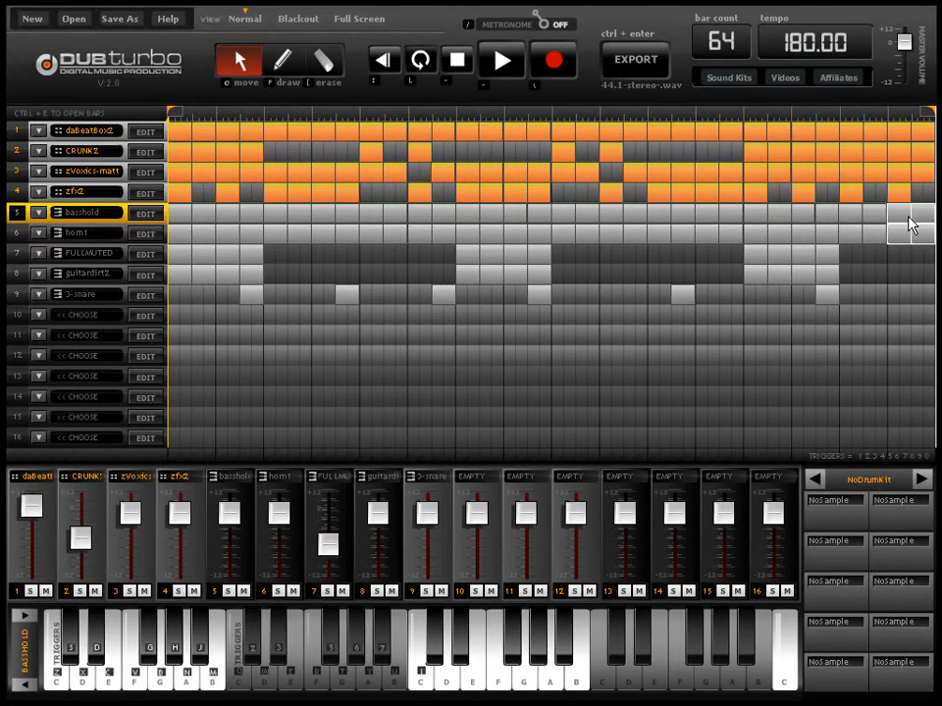
pyautogui.moveTo(911, 223); pyautogui.dragTo(908, 225)
# Step: Look through the available sounds in the key editor for channel 5's block and close the editor
pyautogui.hotkey('ctrl', 'e')
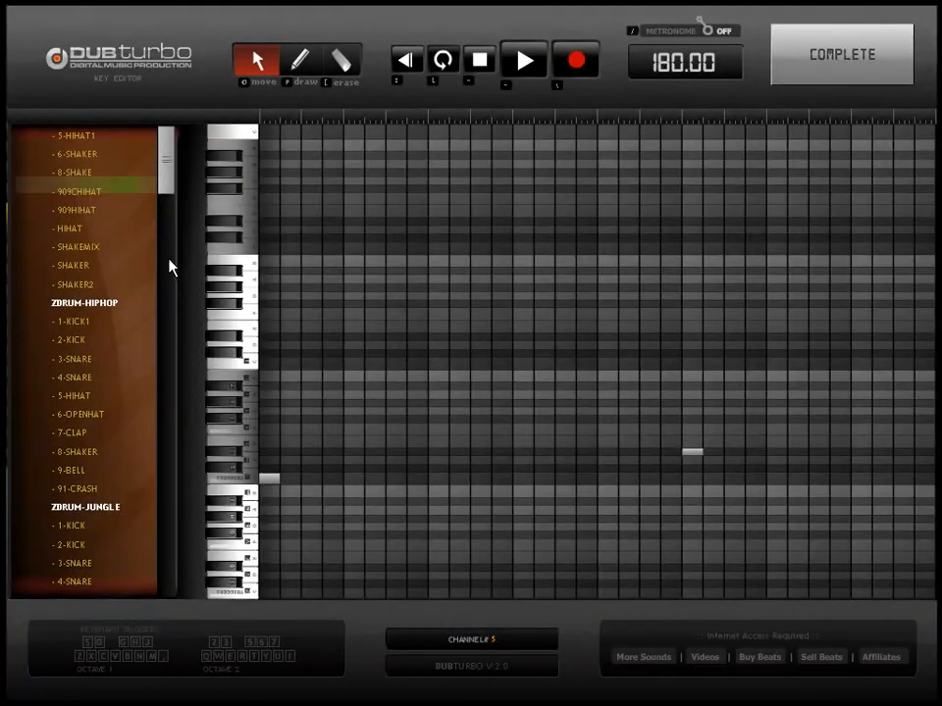
pyautogui.moveTo(164, 186); pyautogui.dragTo(164, 153)
pyautogui.click(785, 43)
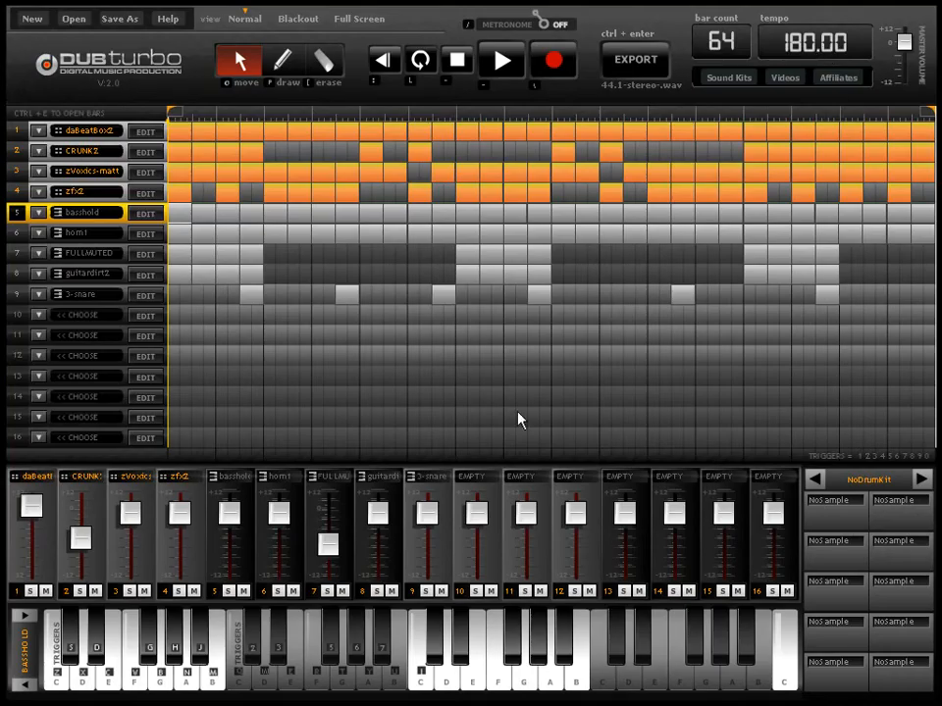